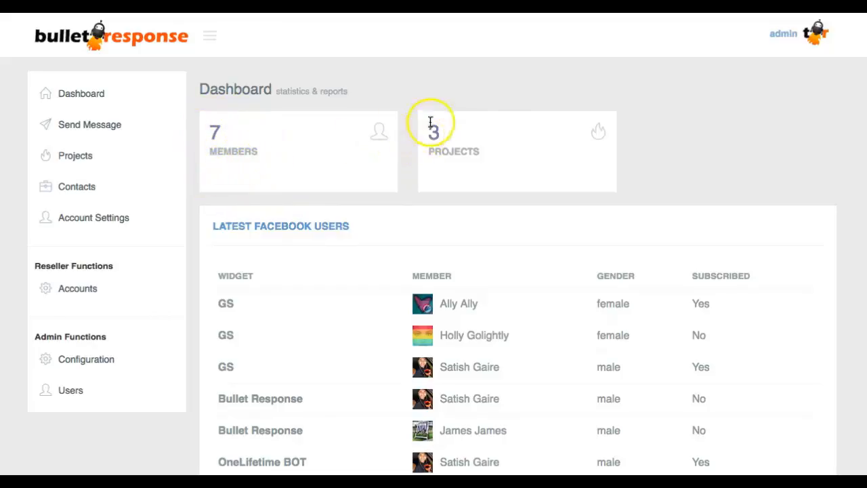
Step: Review the dashboard's member and project statistics and the list of latest Facebook users
click(466, 169)
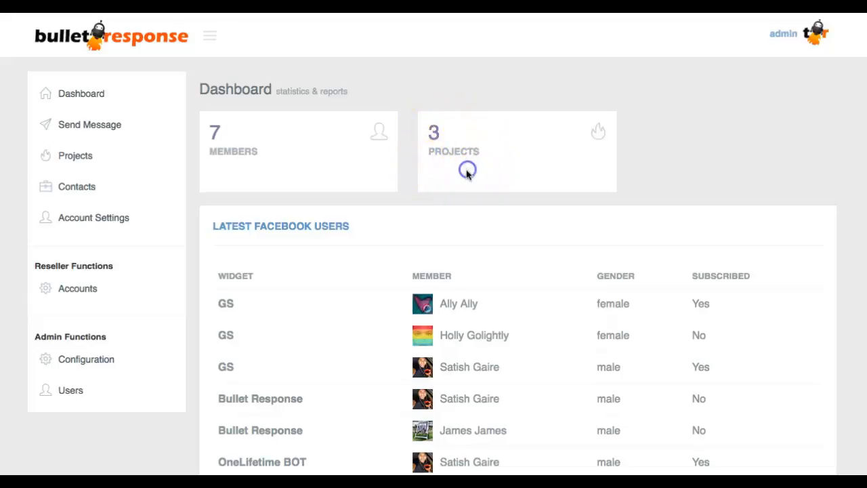
scroll(420, 183, down, 2)
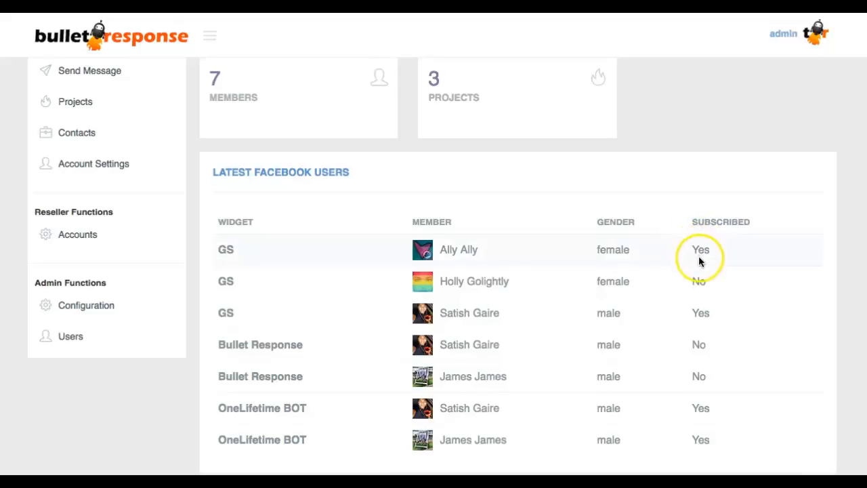
scroll(700, 261, up, 2)
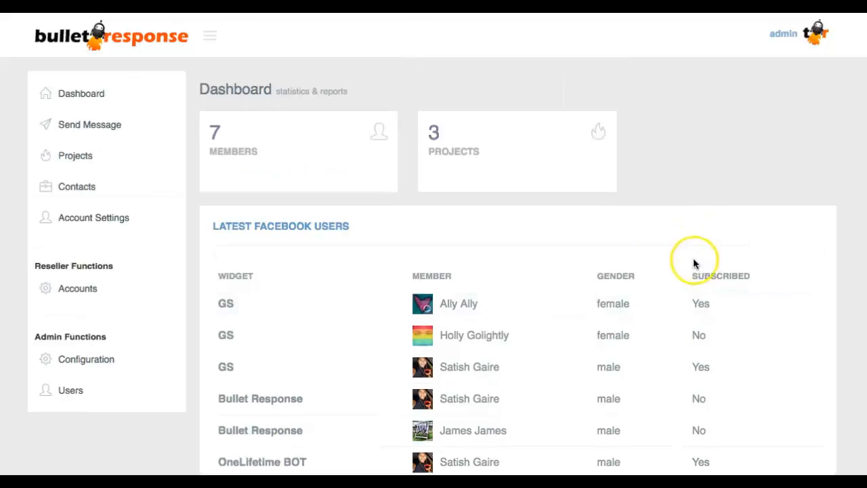
Step: Open the projects list and examine the project allowance notice and the available page actions
click(149, 163)
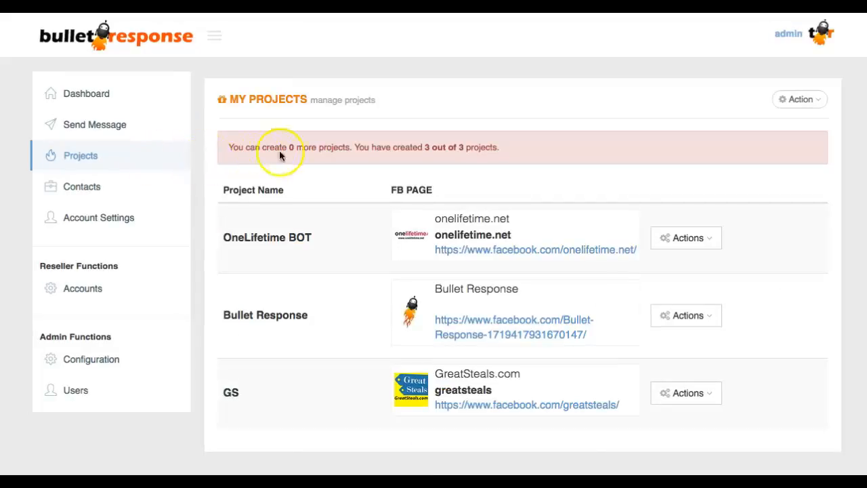
click(228, 148)
drag(228, 150, 513, 151)
click(437, 153)
drag(425, 147, 466, 146)
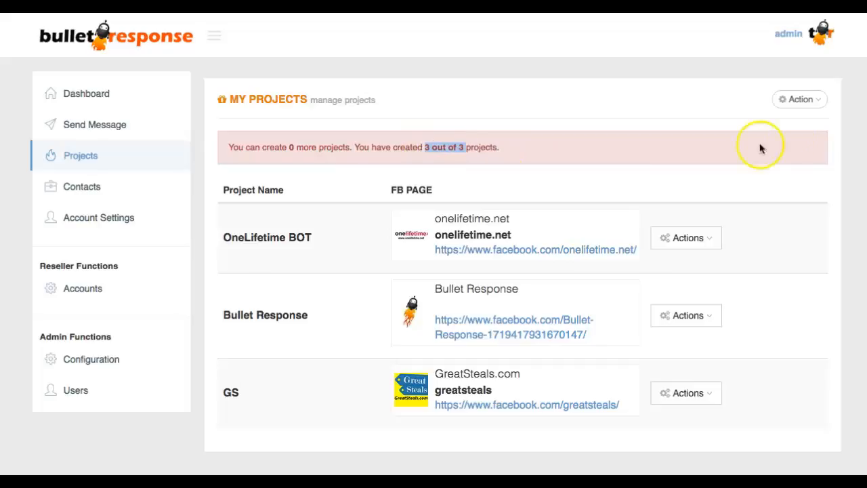
click(804, 103)
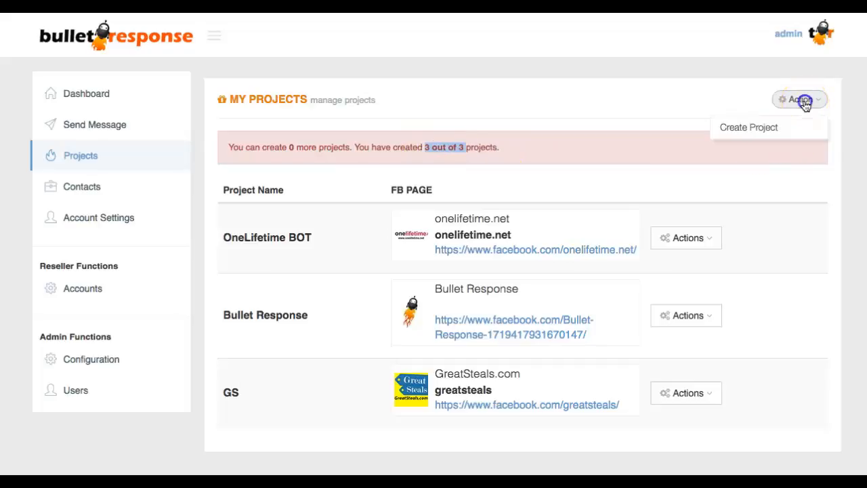
click(657, 113)
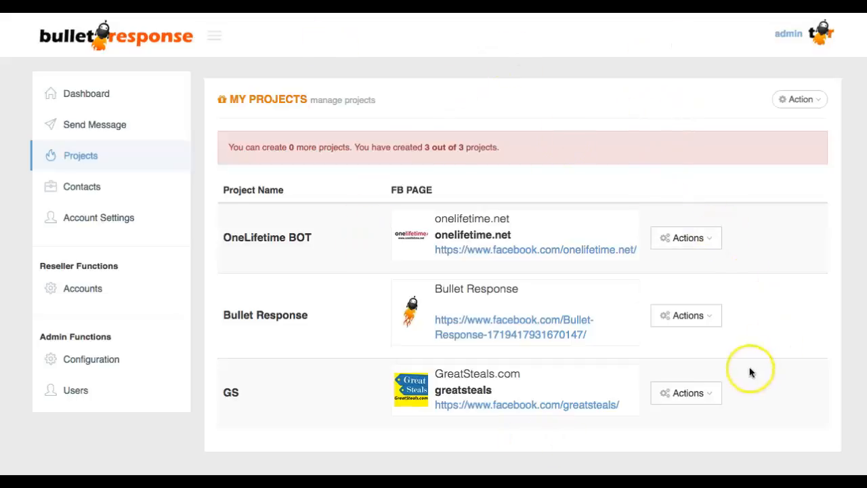
Step: Open the list of automatic responses for the GS project
click(714, 393)
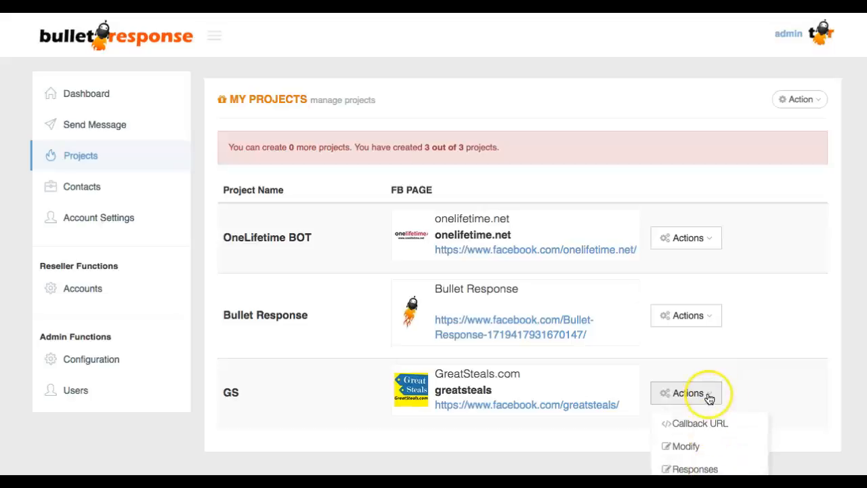
click(712, 452)
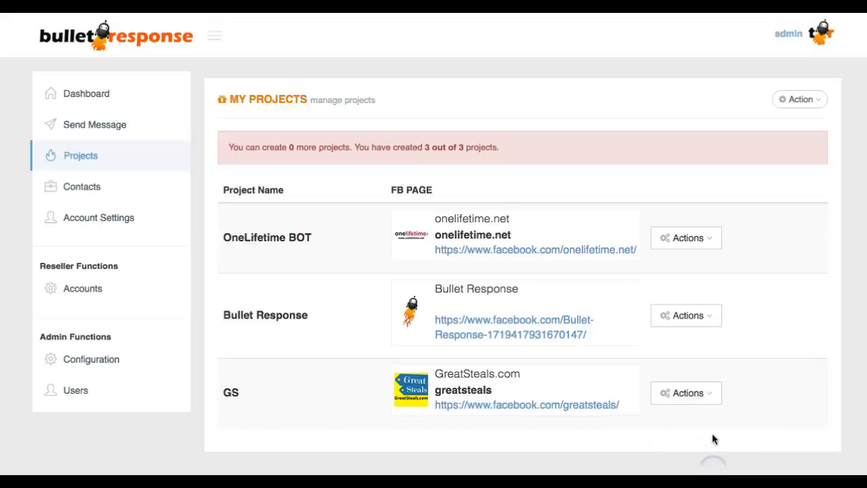
click(617, 404)
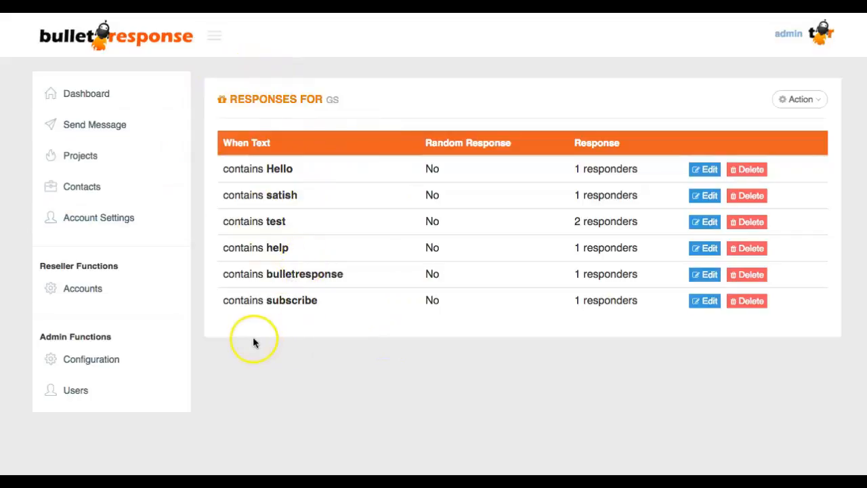
Step: Start a new response for the GS project that matches text containing "support"
click(809, 104)
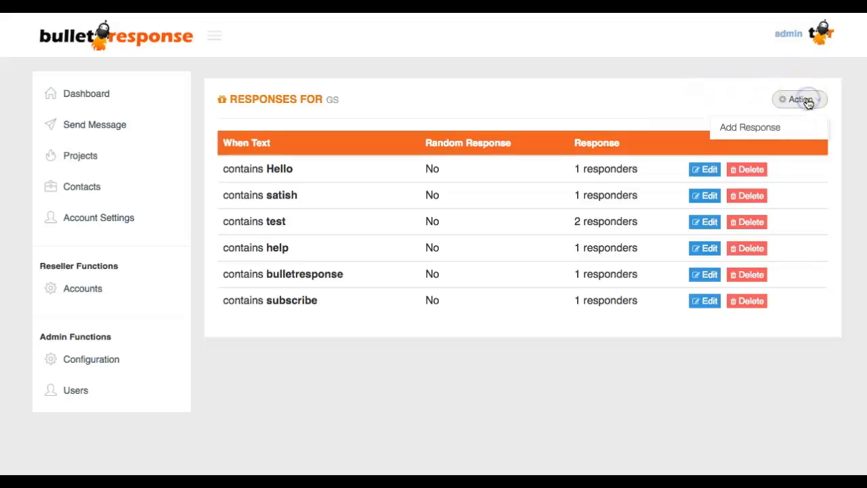
click(770, 129)
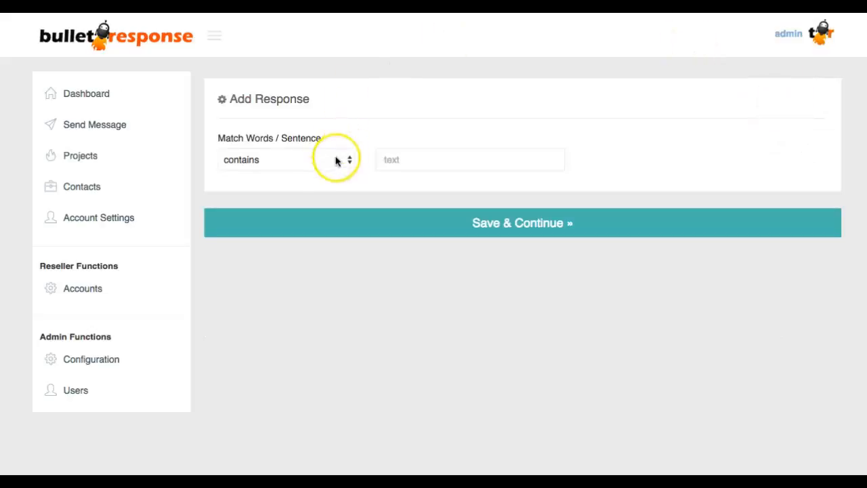
click(338, 160)
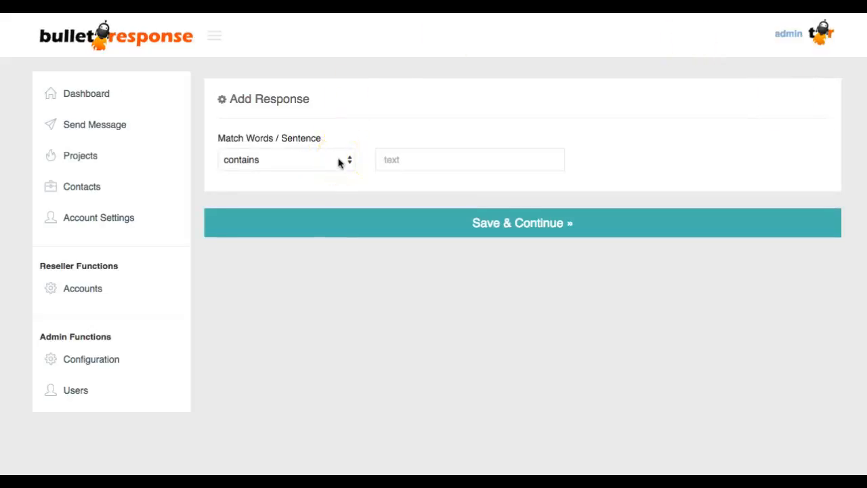
click(339, 161)
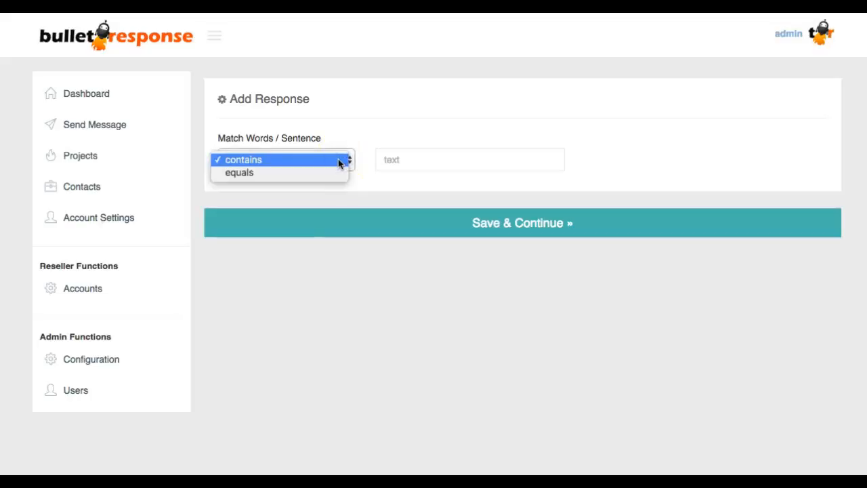
click(332, 173)
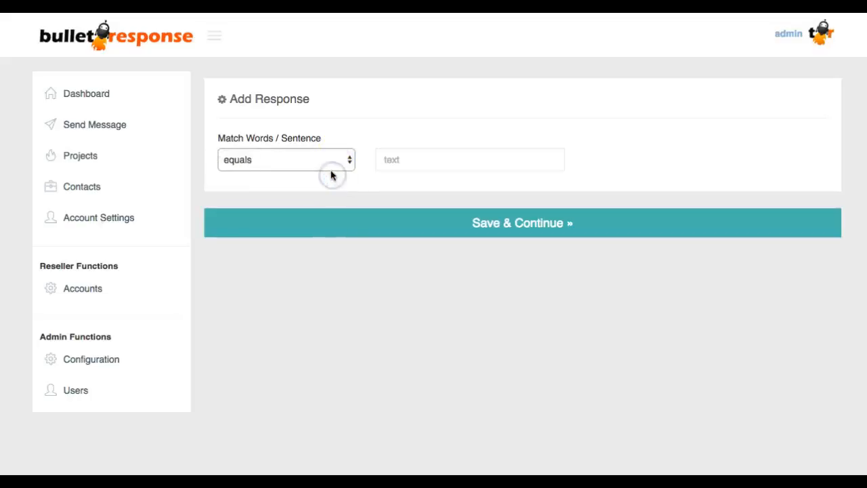
click(329, 161)
click(313, 146)
click(390, 160)
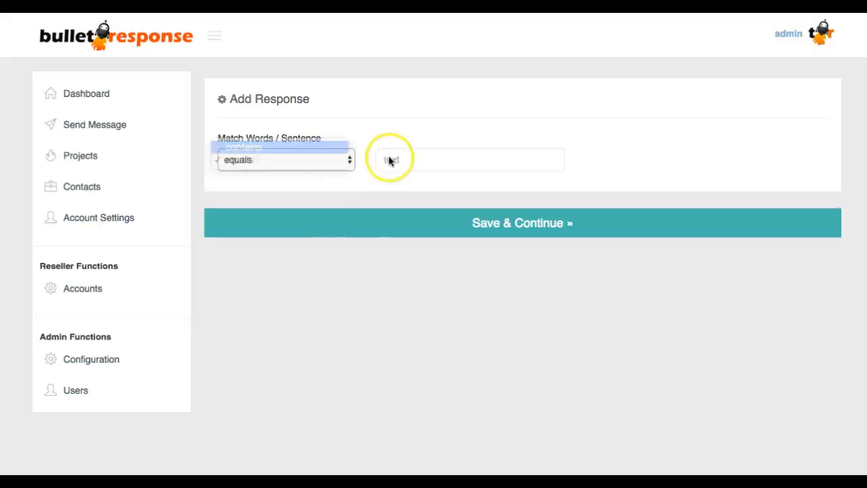
text(support)
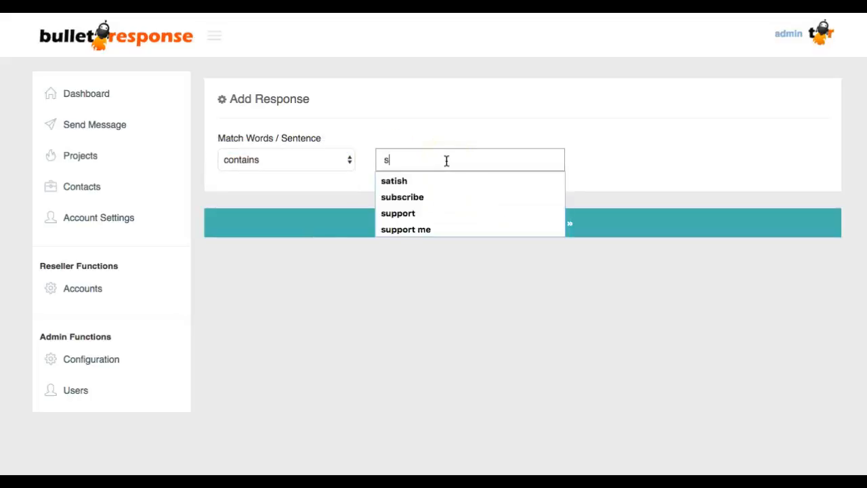
click(491, 113)
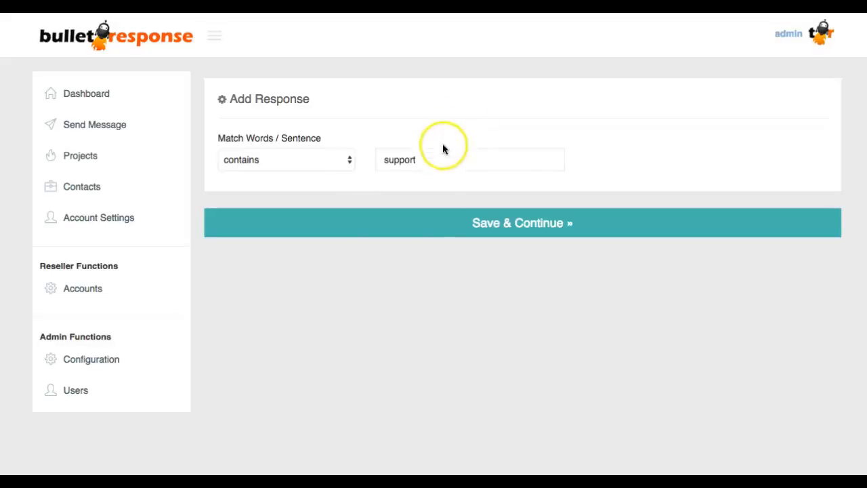
Step: Try the equals match type for the "support" text and switch back to contains
click(342, 156)
click(310, 173)
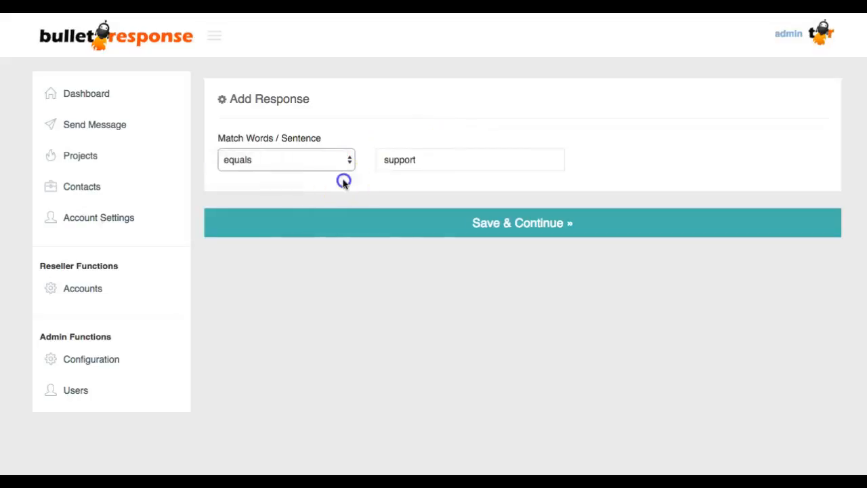
click(393, 158)
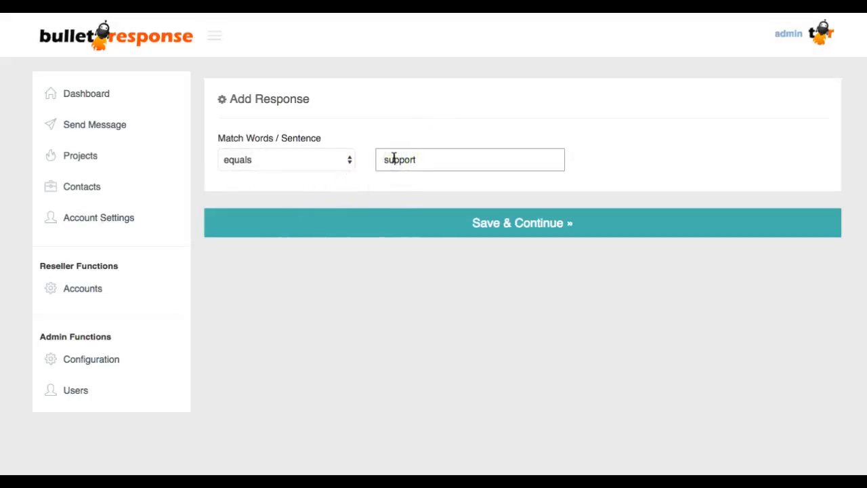
click(302, 168)
click(352, 144)
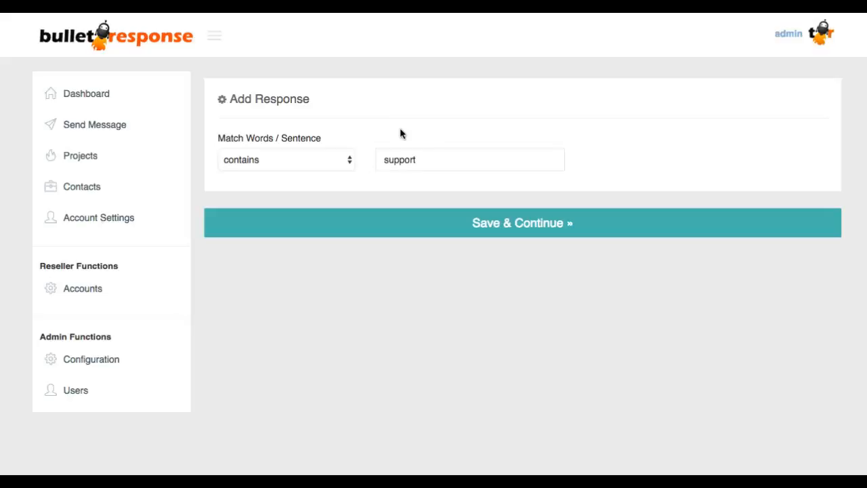
Step: Save the "support" matching rule and look over the sections of its response settings
click(447, 218)
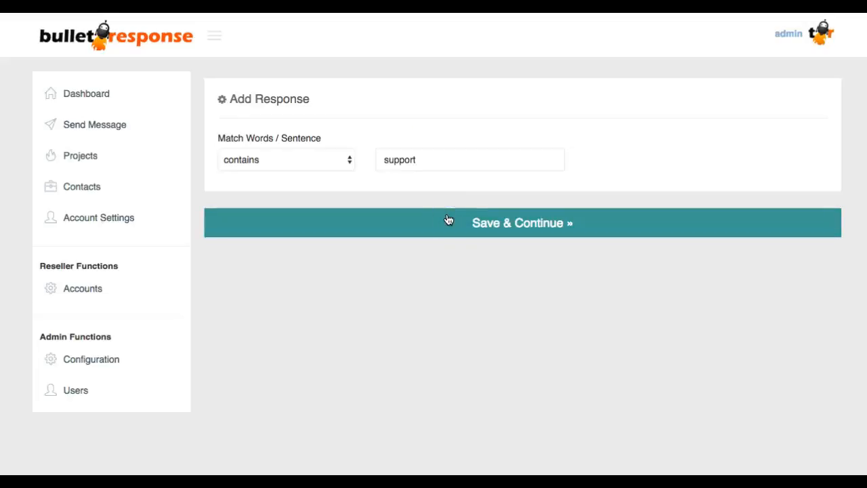
click(448, 220)
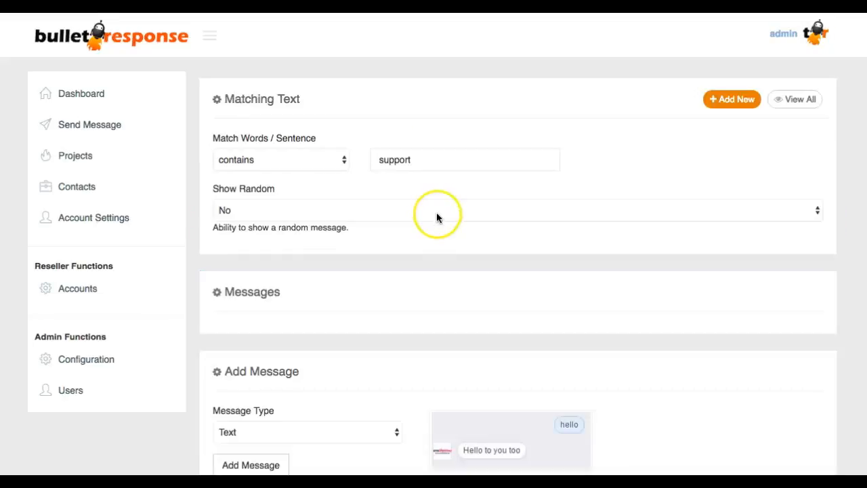
scroll(437, 223, down, 4)
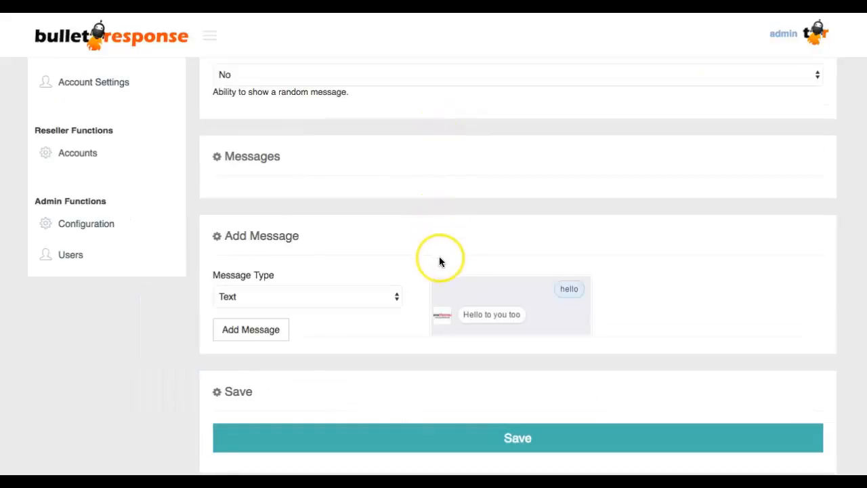
scroll(437, 268, up, 4)
scroll(436, 273, down, 3)
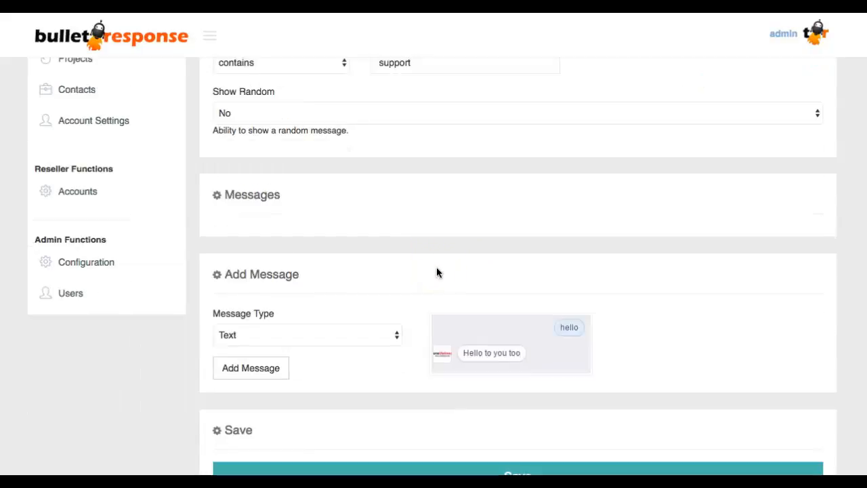
scroll(436, 272, up, 3)
Step: Try setting Show Random to Yes for the response and return it to No
click(215, 189)
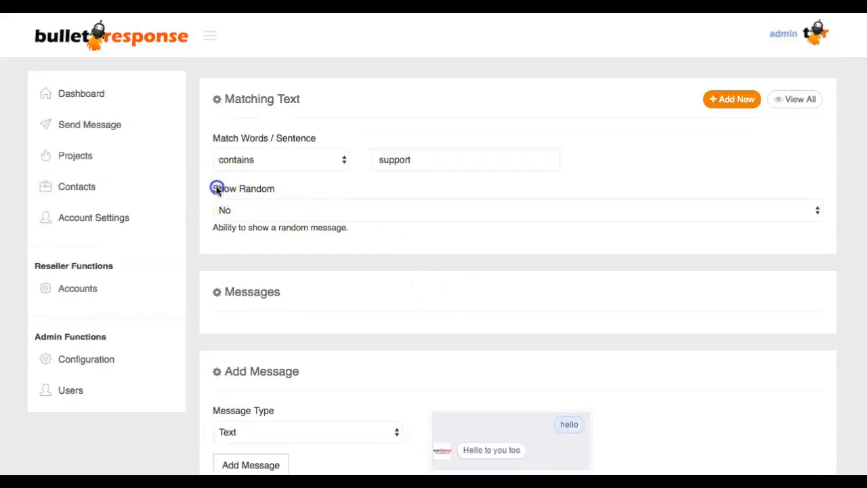
drag(214, 191, 293, 189)
click(327, 211)
click(323, 226)
scroll(325, 233, down, 1)
click(333, 244)
click(331, 259)
click(348, 426)
click(267, 230)
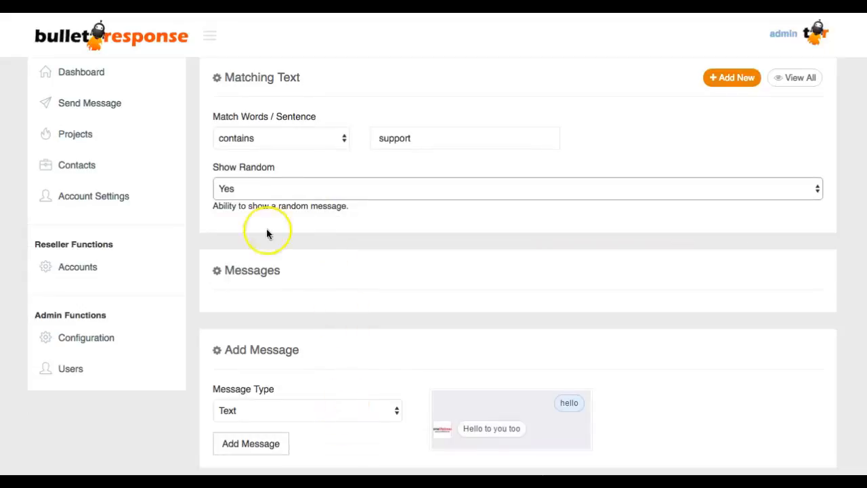
click(267, 191)
click(267, 173)
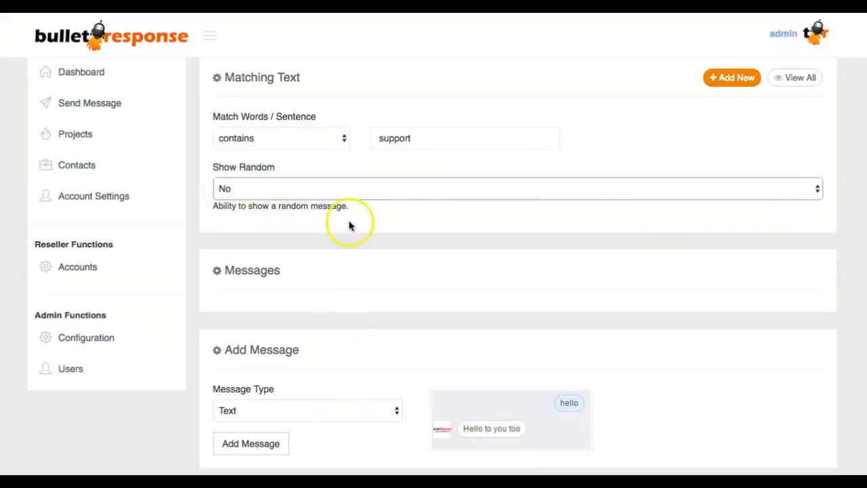
Step: Add a message of type Text to the "support" response
scroll(348, 226, down, 3)
drag(209, 159, 312, 171)
scroll(353, 269, down, 1)
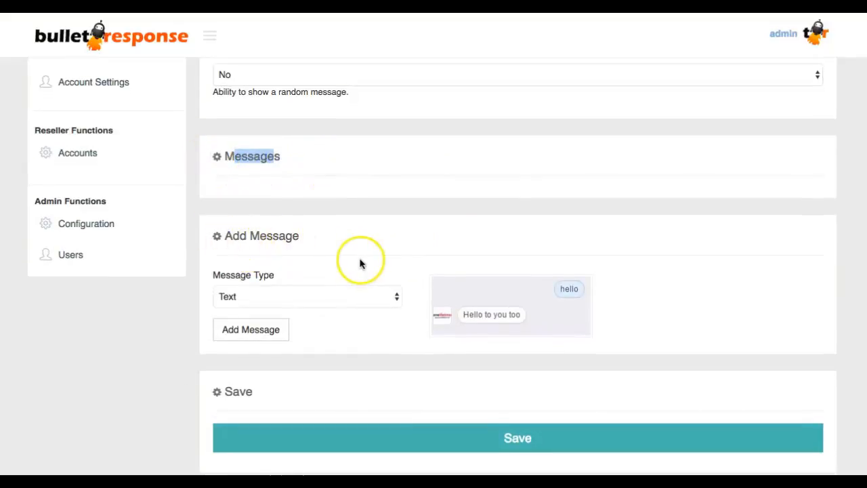
click(359, 296)
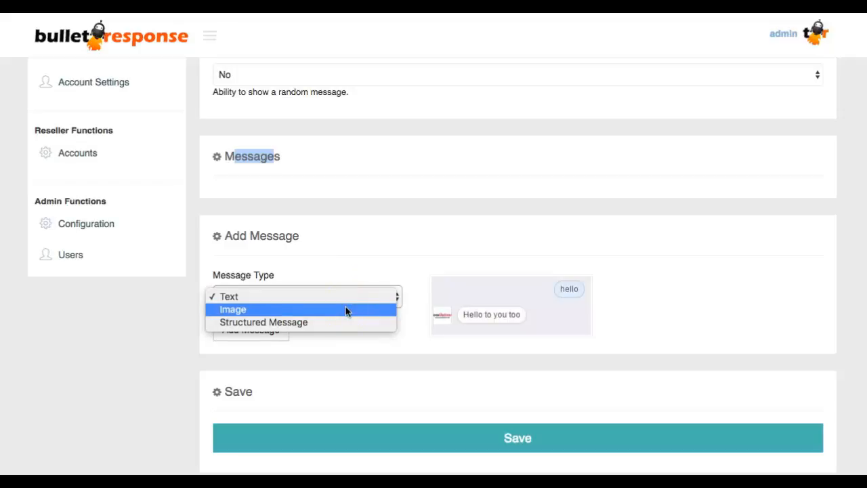
click(339, 298)
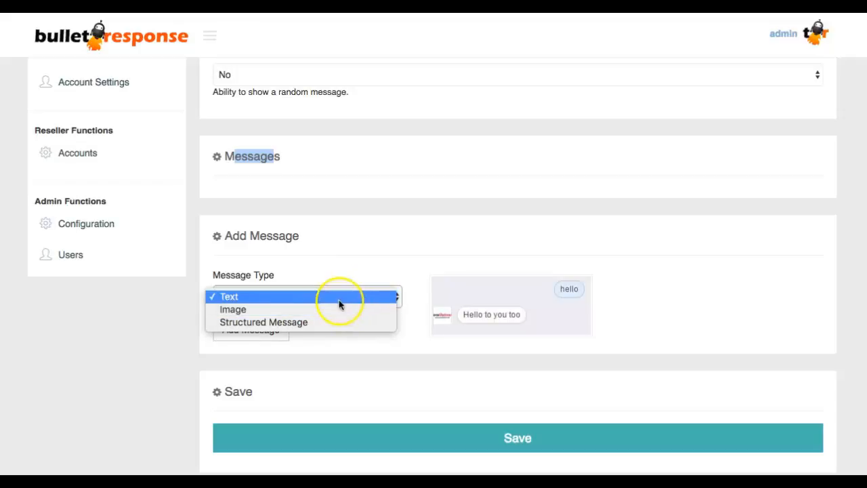
click(270, 340)
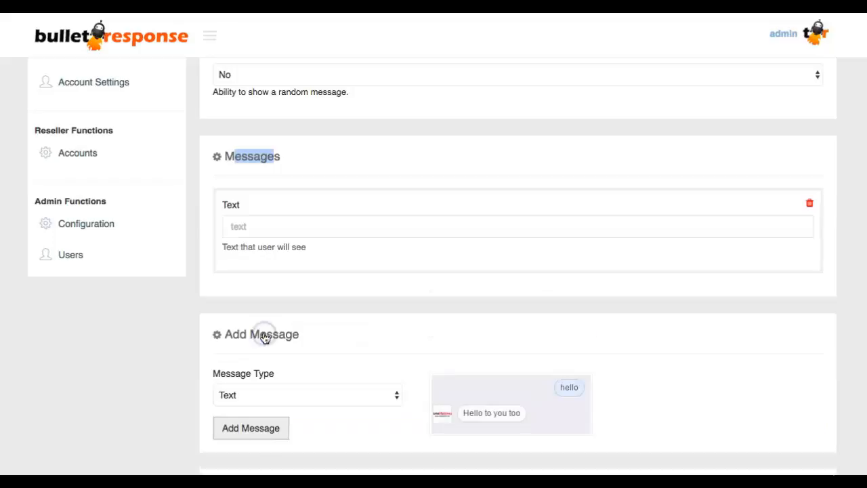
Step: Enter "Thank you for contacting. Please open a ticket..." as the text of the Text message
click(296, 230)
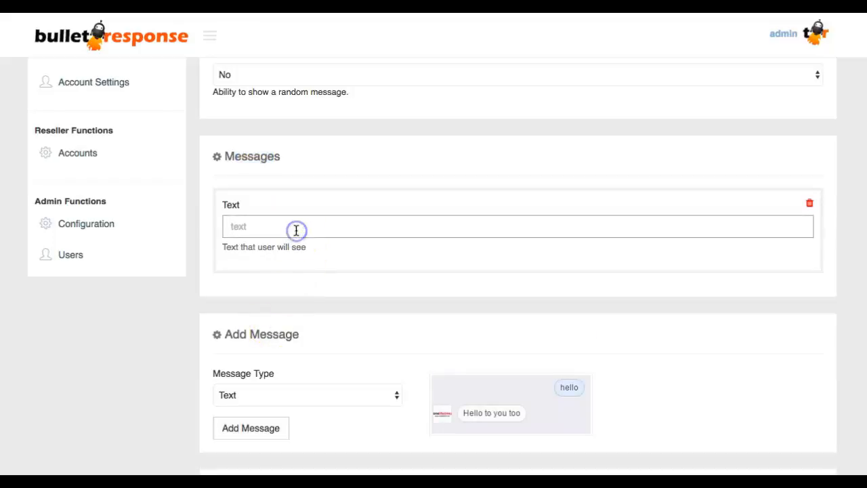
text(tH)
key(BackSpace)
key(BackSpace)
text(Thank)
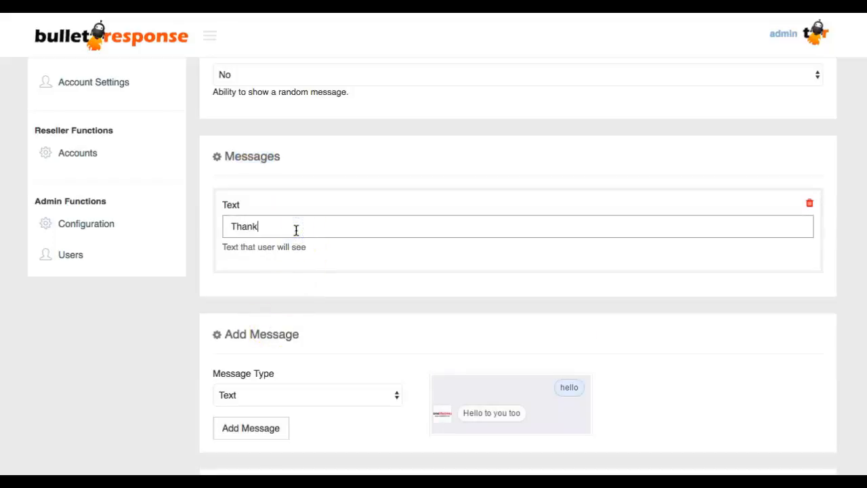
text( you for contacting.  Ple)
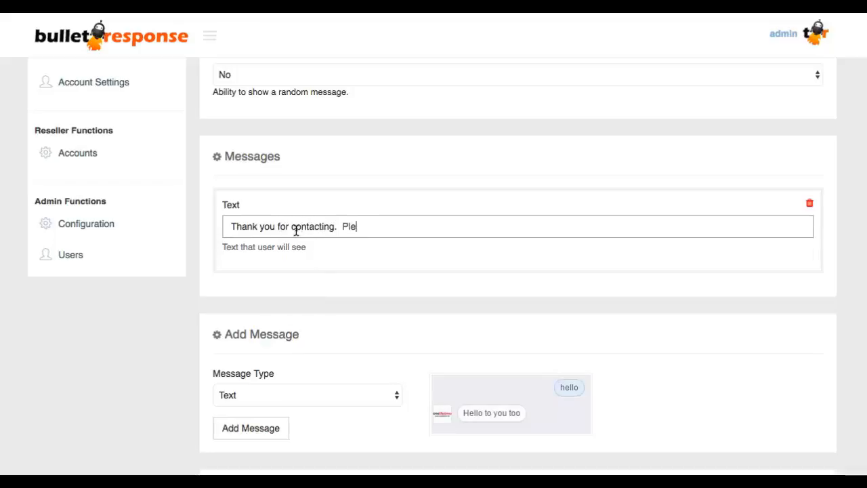
text(ase open)
key(BackSpace)
key(BackSpace)
key(BackSpace)
text(open a ticket.)
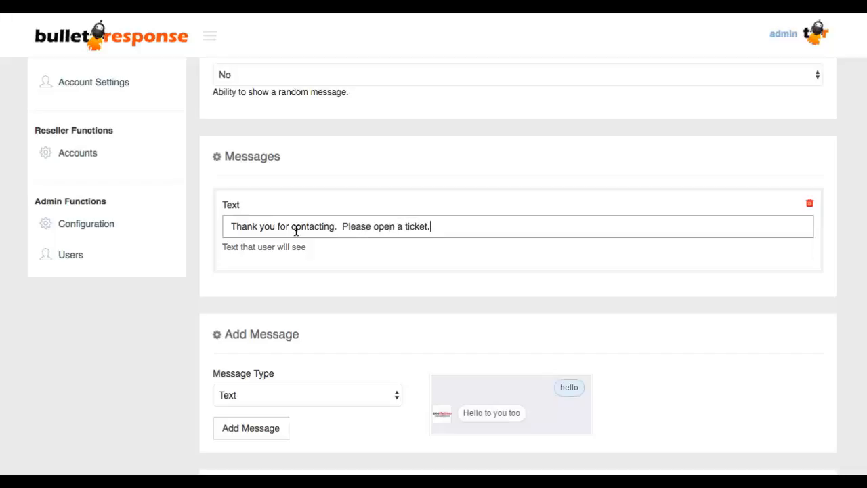
key(super+a)
key(Right)
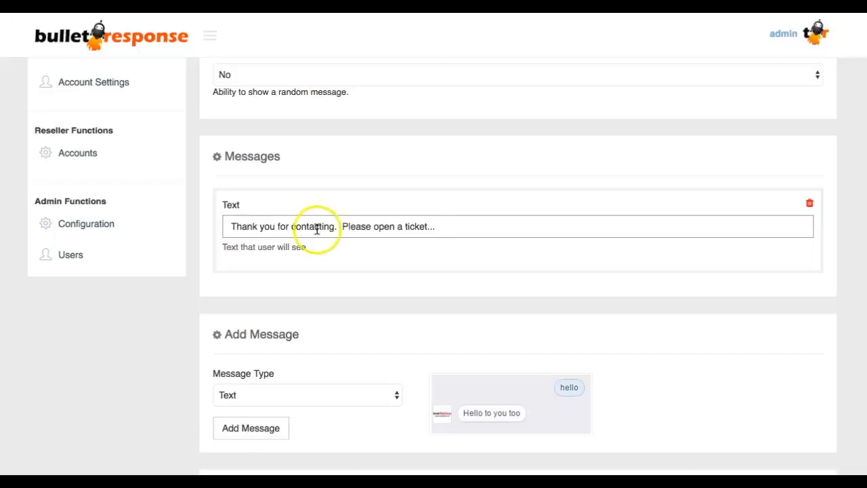
Step: Delete the Text message from the "support" response and confirm its removal
scroll(317, 228, up, 2)
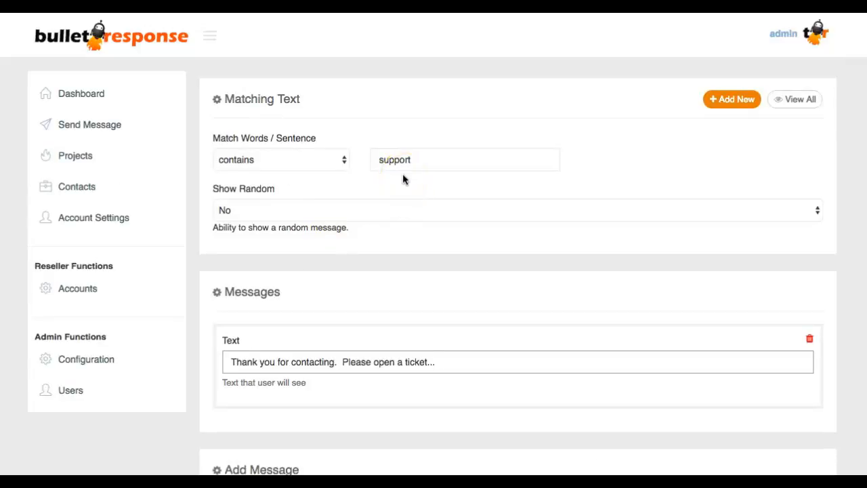
scroll(379, 191, down, 5)
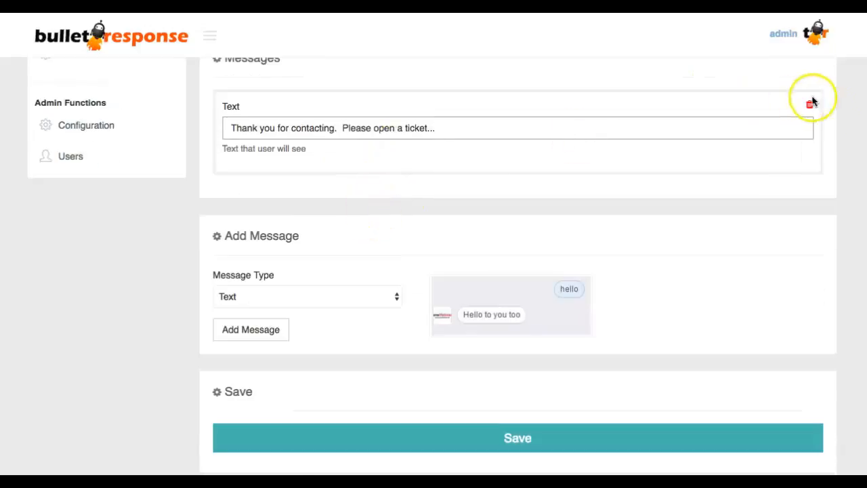
click(807, 103)
click(551, 154)
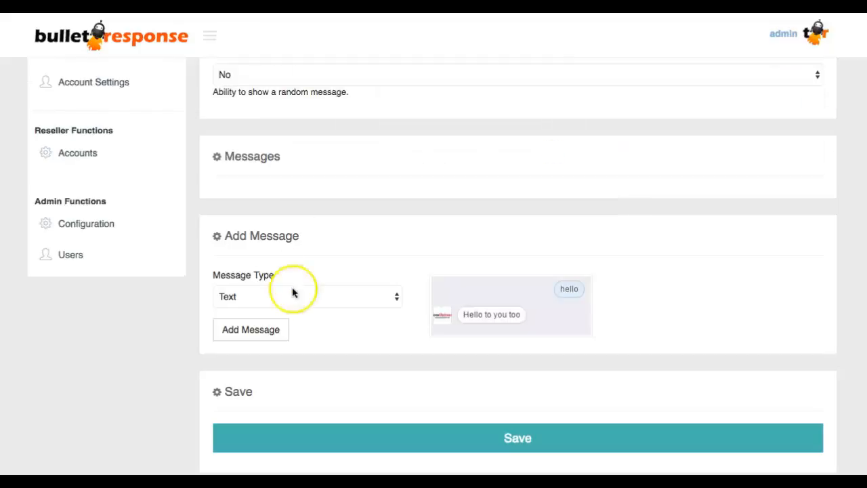
Step: Add a message of type Image to the "support" response
click(313, 296)
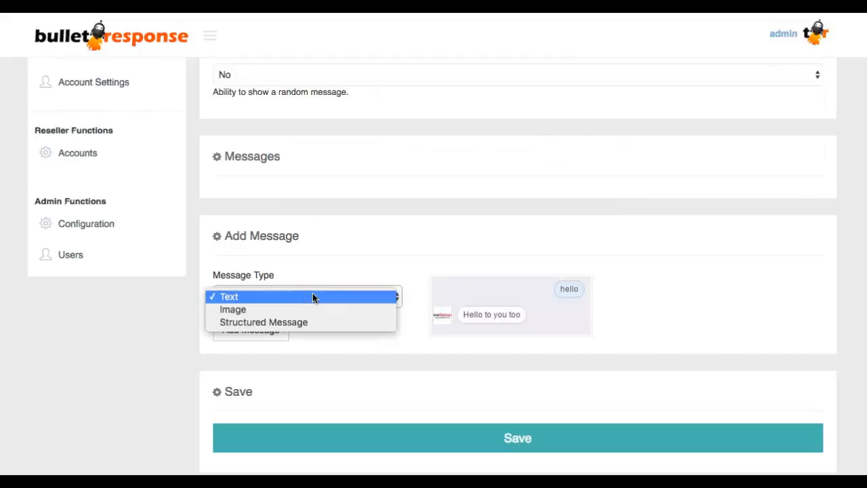
click(309, 308)
click(250, 329)
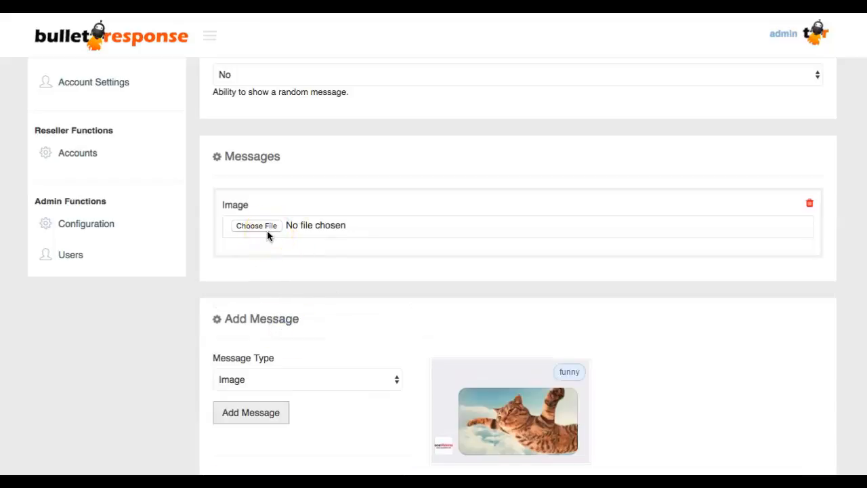
Step: Add a Text message reading "Thank you for contacting. Please open a ticket..." below the Image message
scroll(305, 277, up, 2)
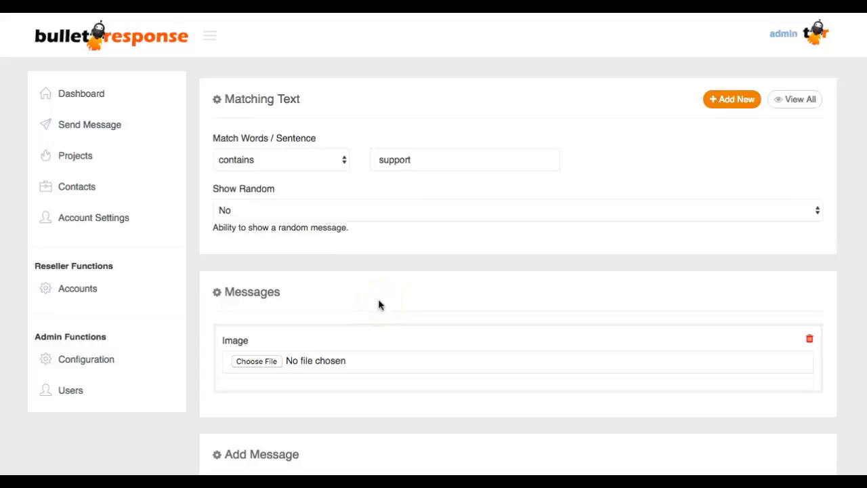
scroll(380, 301, down, 4)
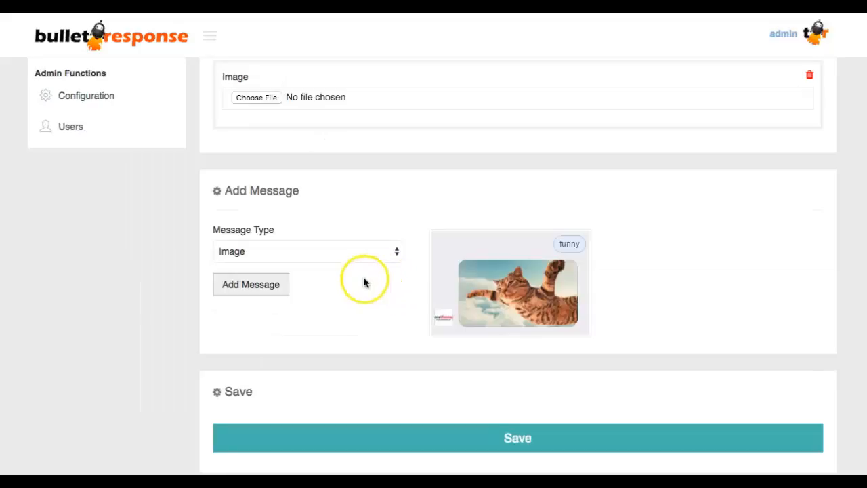
click(353, 254)
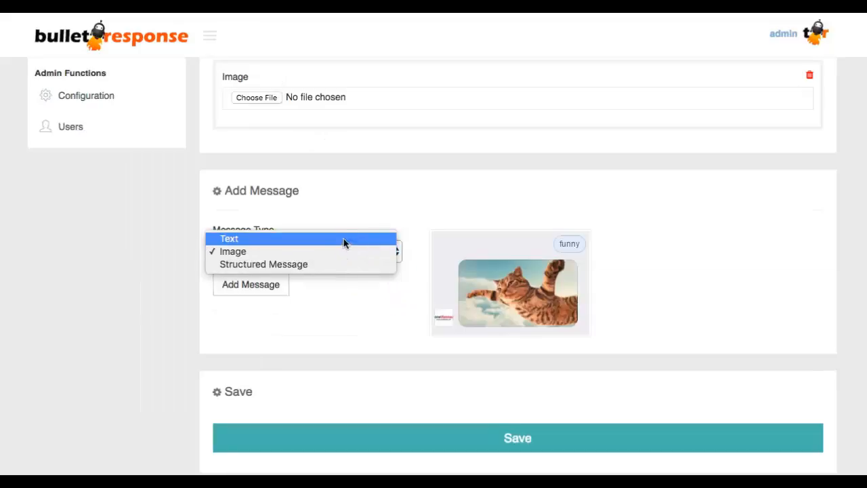
click(344, 238)
scroll(352, 241, up, 2)
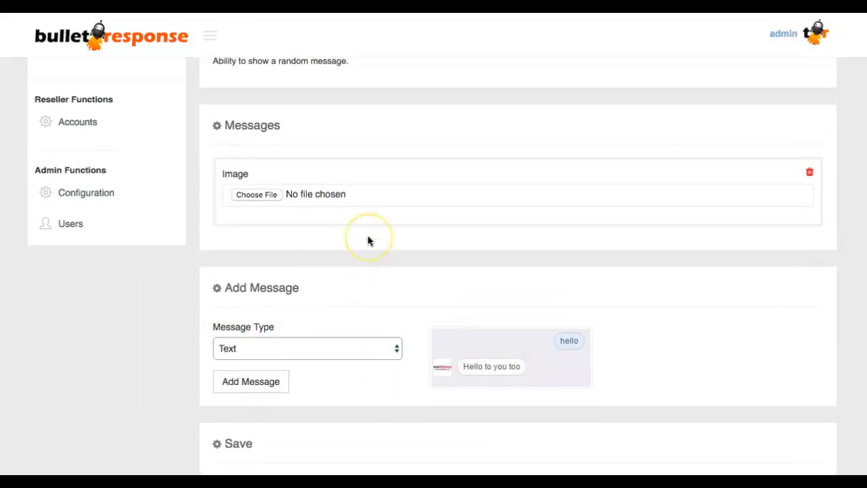
click(264, 384)
click(269, 290)
text(Thank you for contacting.  Please open a ticket...)
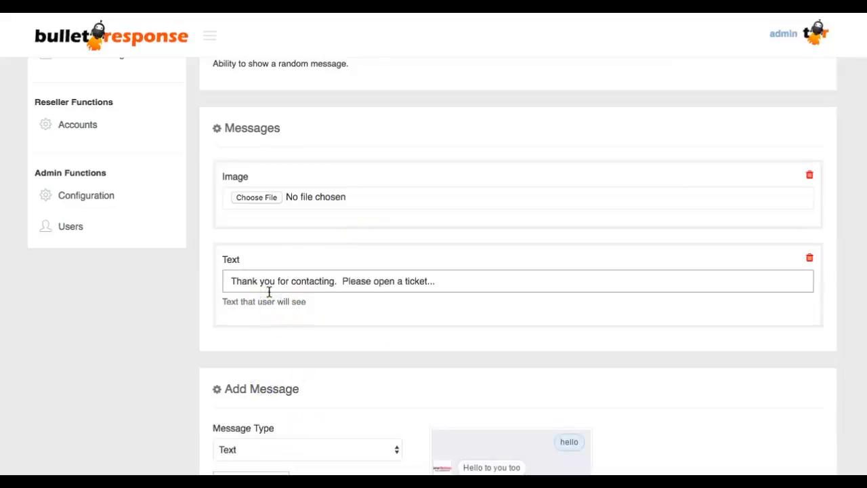
click(242, 198)
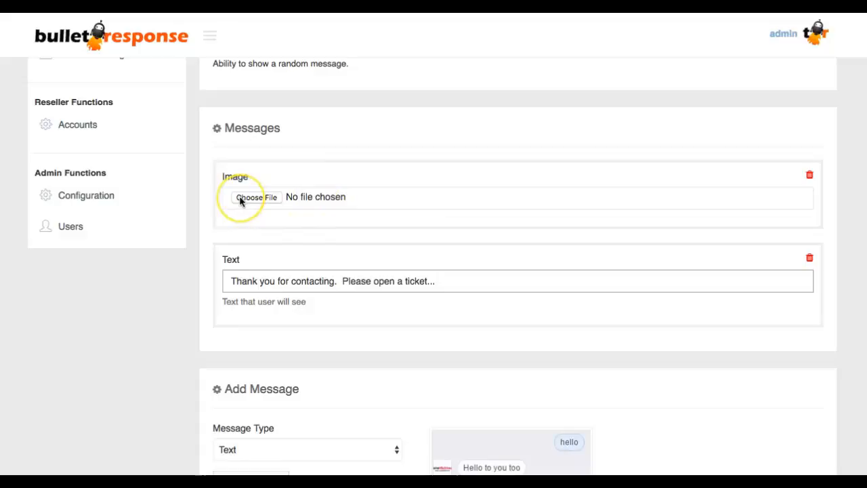
click(255, 259)
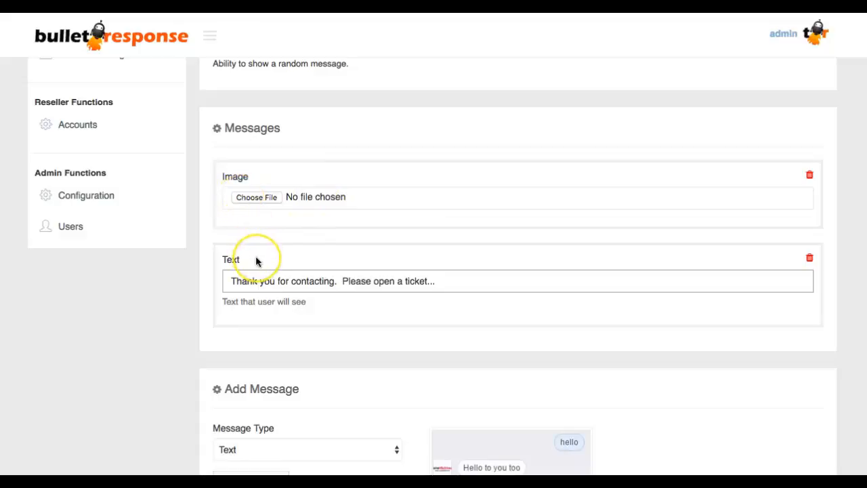
Step: Choose Structured Message as the type of message to add
scroll(256, 261, down, 3)
click(373, 357)
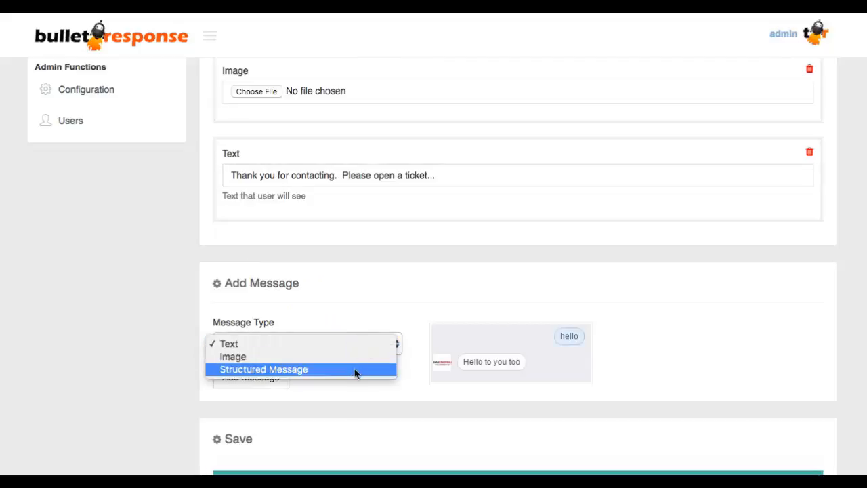
click(354, 368)
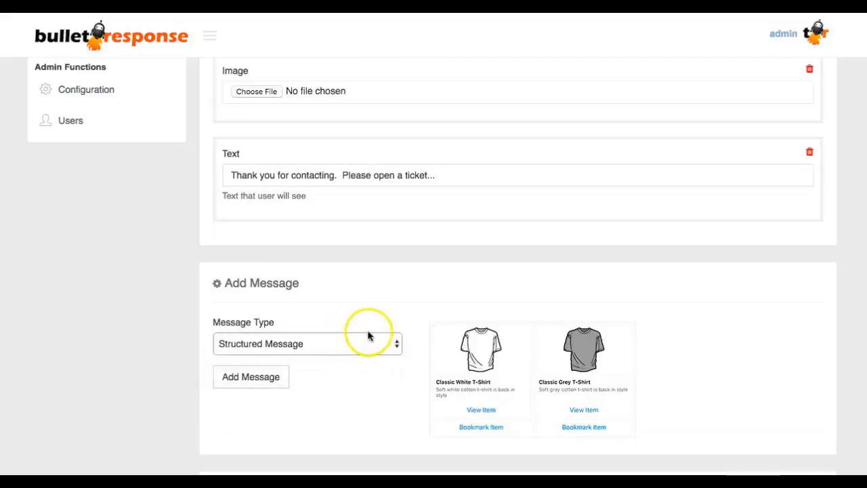
Step: Delete both the Image message and the Text message from the response
scroll(357, 324, up, 7)
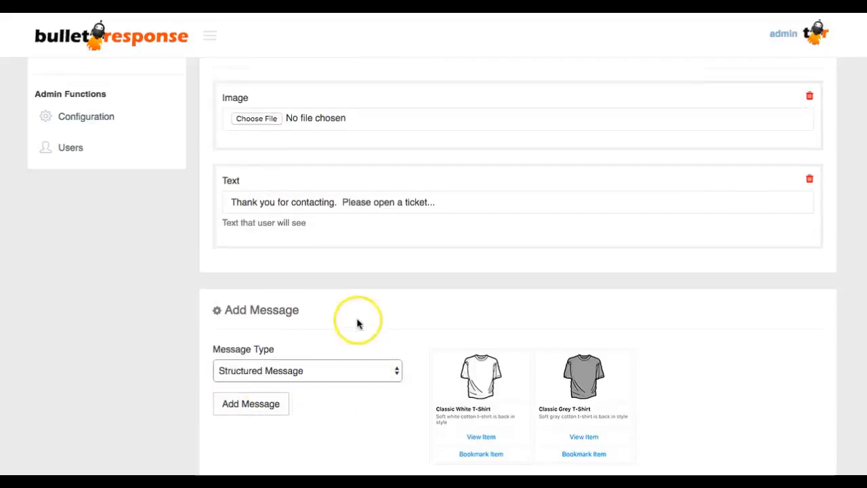
click(810, 317)
click(577, 161)
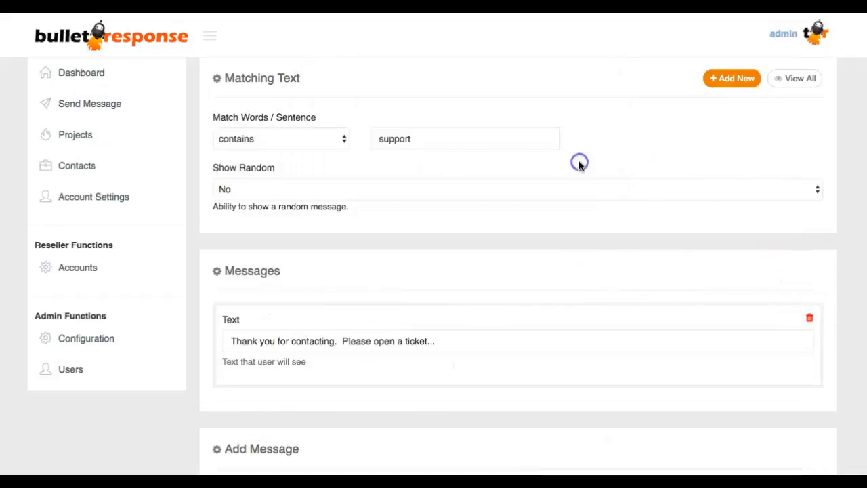
click(809, 316)
click(565, 161)
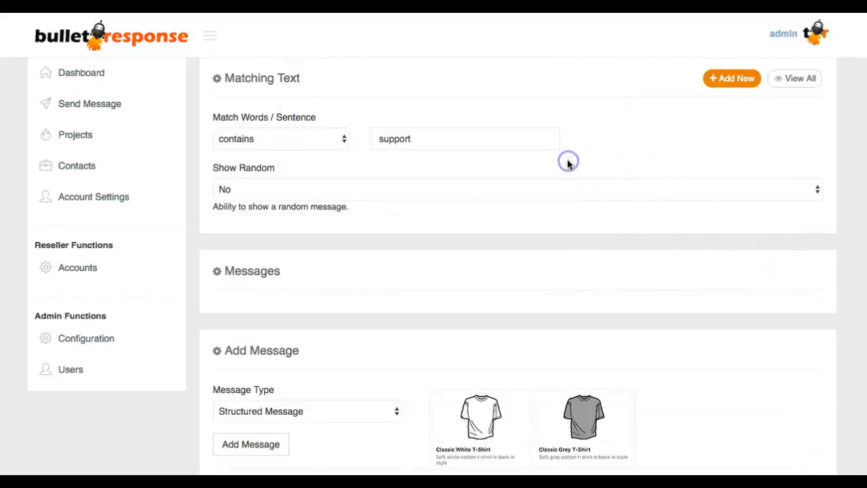
Step: Add the structured message to the response and extend it with two more structured boxes
scroll(492, 220, down, 3)
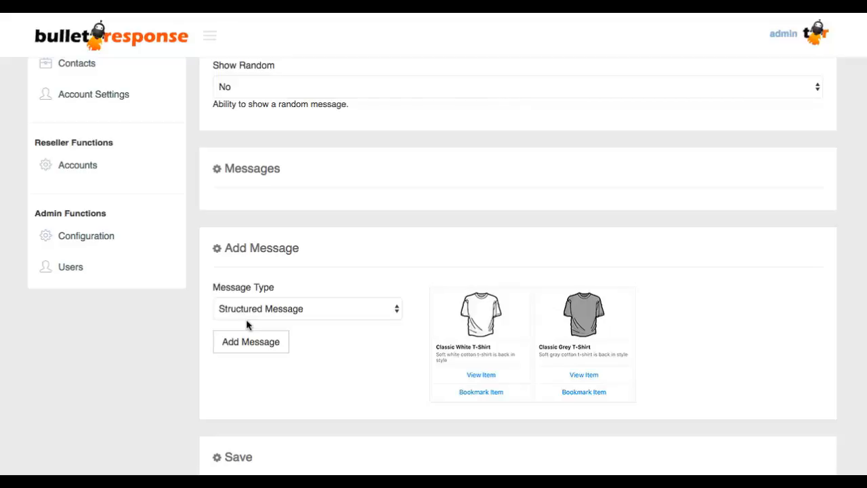
click(261, 342)
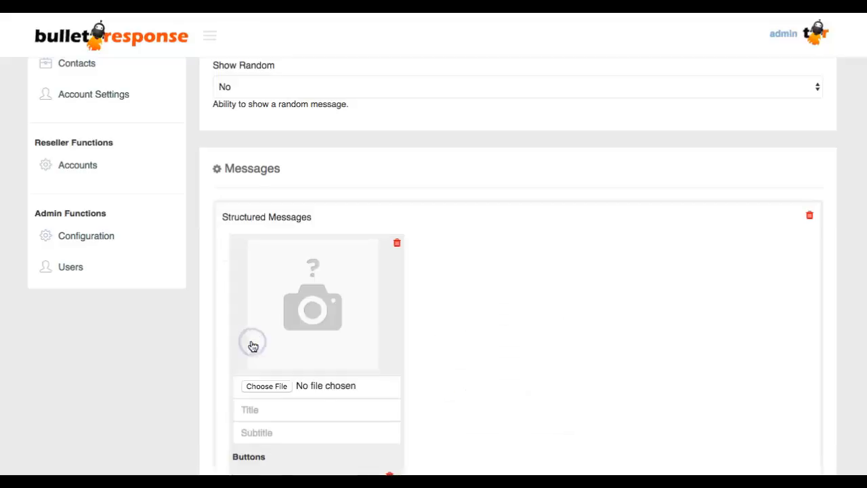
scroll(271, 332, down, 2)
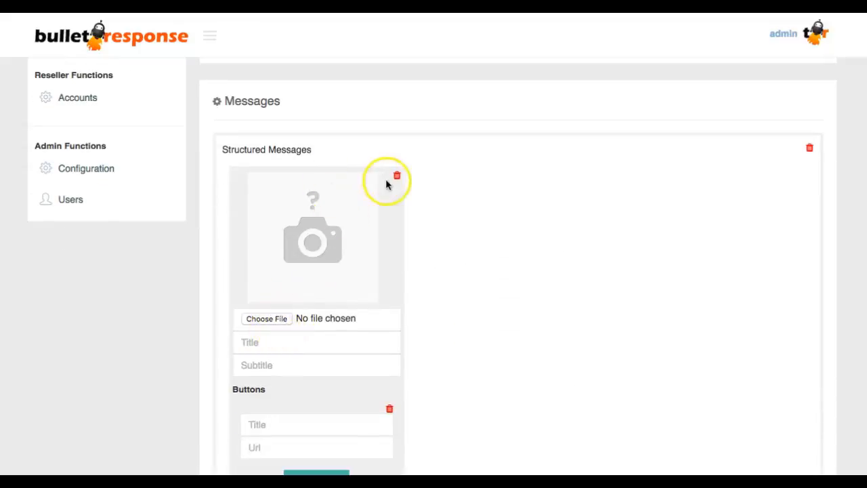
scroll(384, 204, down, 2)
click(794, 454)
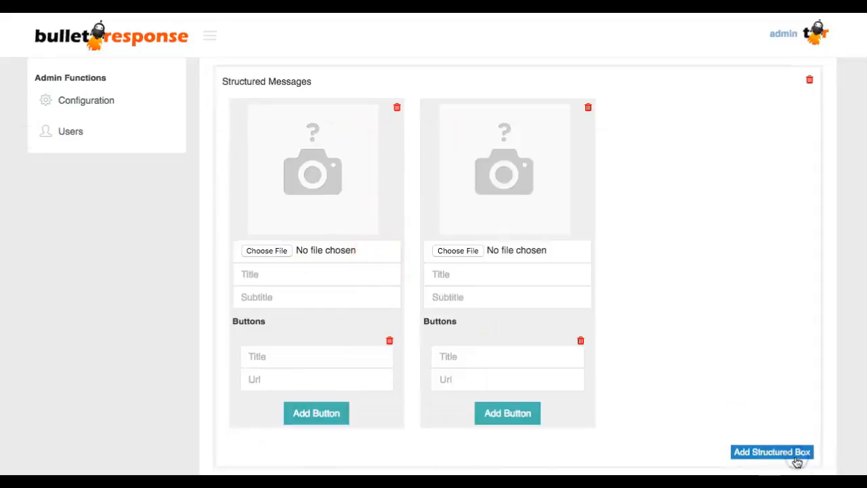
click(789, 456)
Step: Attach GaireProfile.jpg to the first box and title the three boxes Product A, Product B and Product B
click(268, 252)
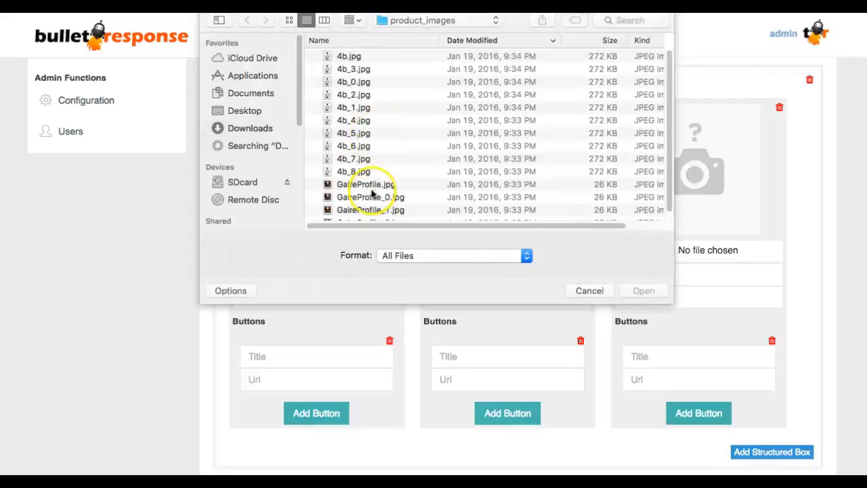
double_click(369, 187)
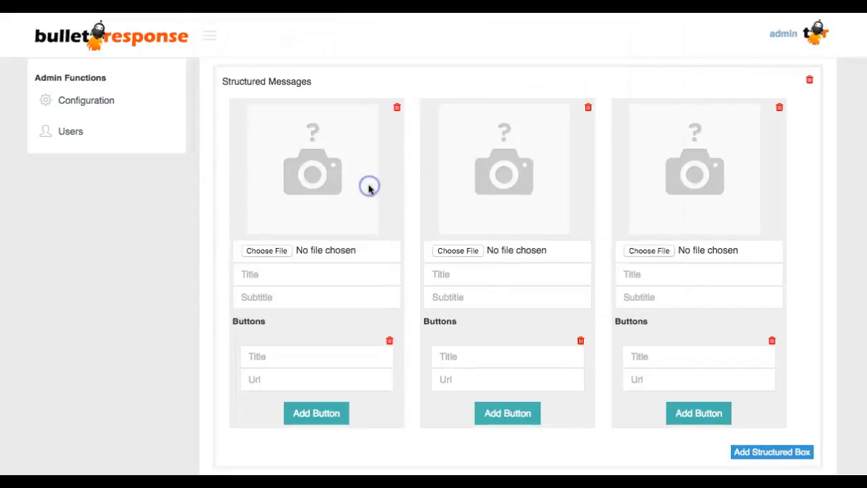
click(298, 277)
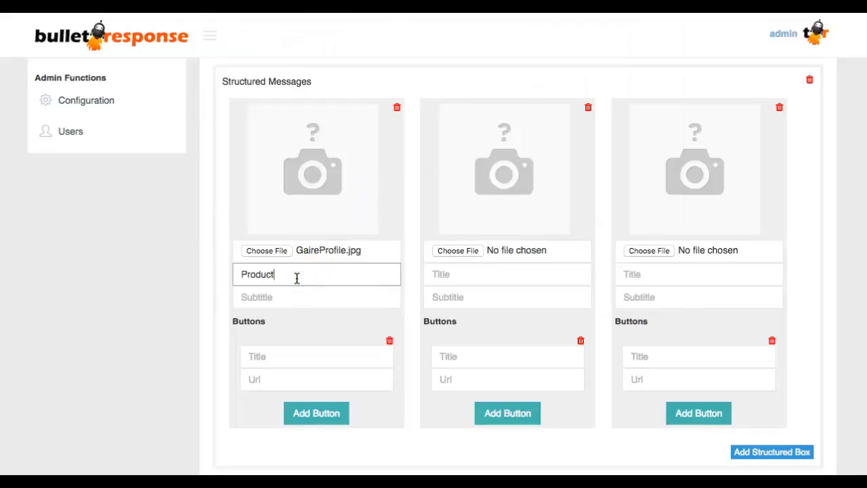
click(458, 281)
text(p)
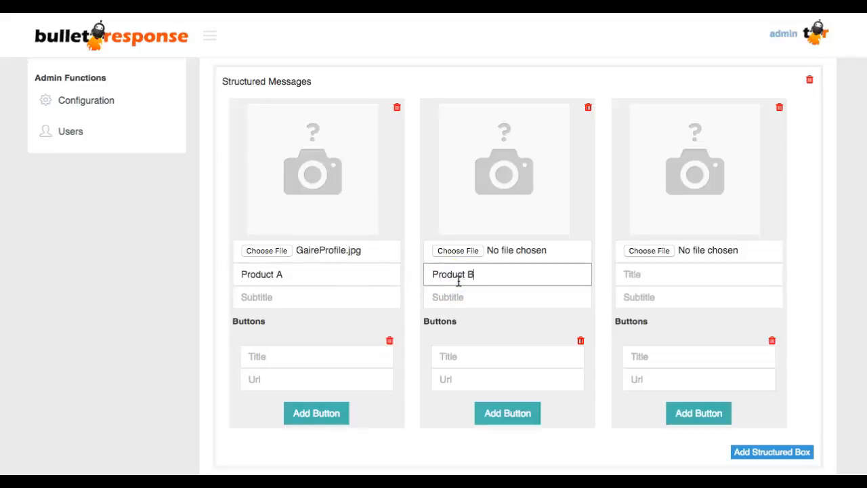
click(676, 277)
text(Product B)
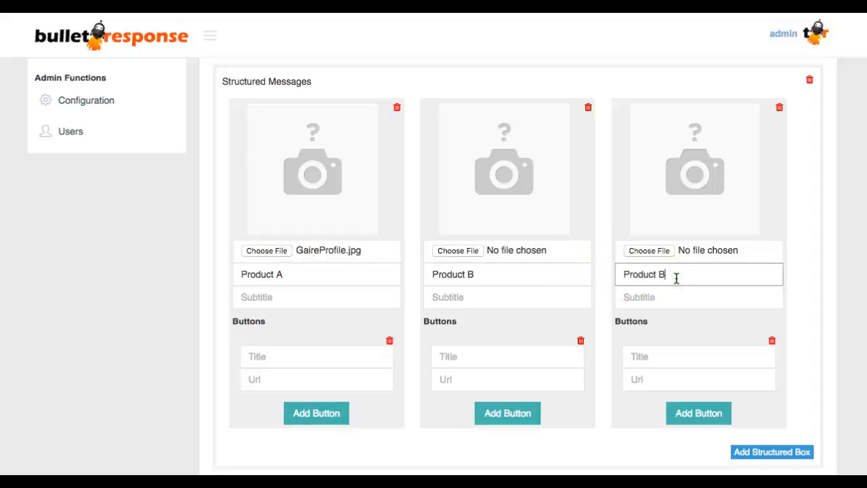
Step: Set the first box's subtitle to "$100 One Time FEE" and copy that text for reuse
click(319, 302)
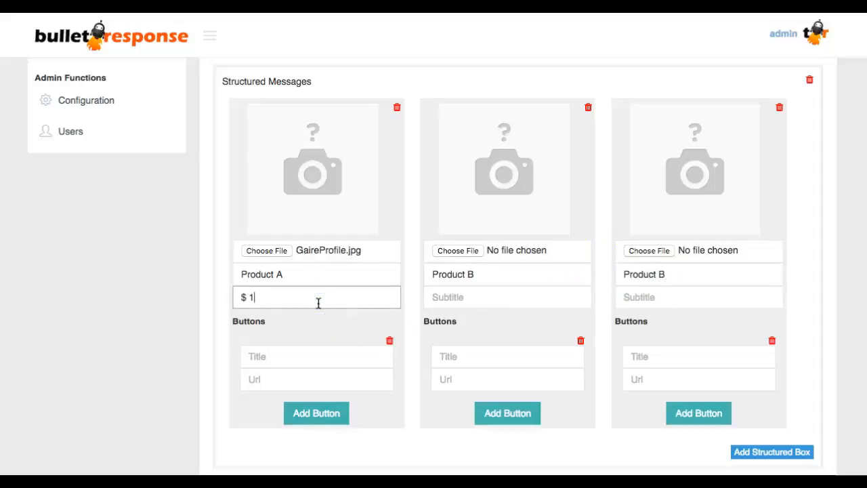
key(super+a)
text($100 One Time FEE)
key(super+a)
key(super+x)
key(super+v)
key(Tab)
Step: Set the second box's subtitle to "$200 One Time FEE" and the third's to "$300 One Time FEE"
click(465, 296)
key(super+v)
click(441, 300)
text(2)
click(639, 297)
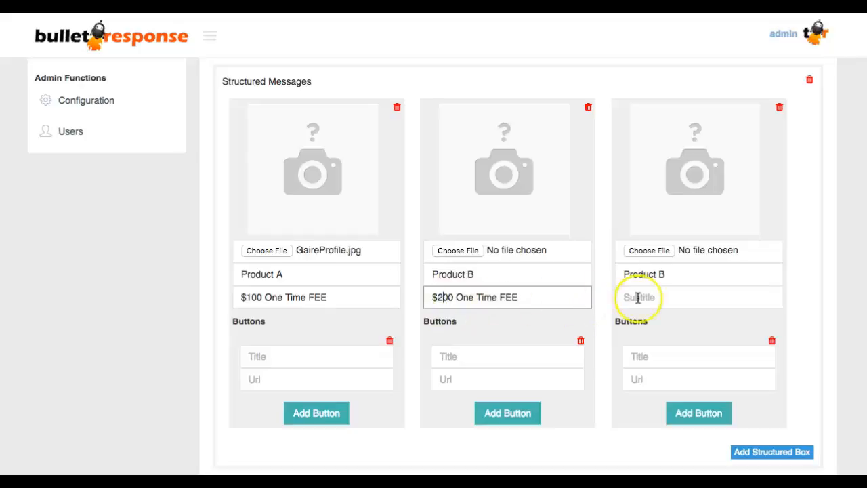
key(super+v)
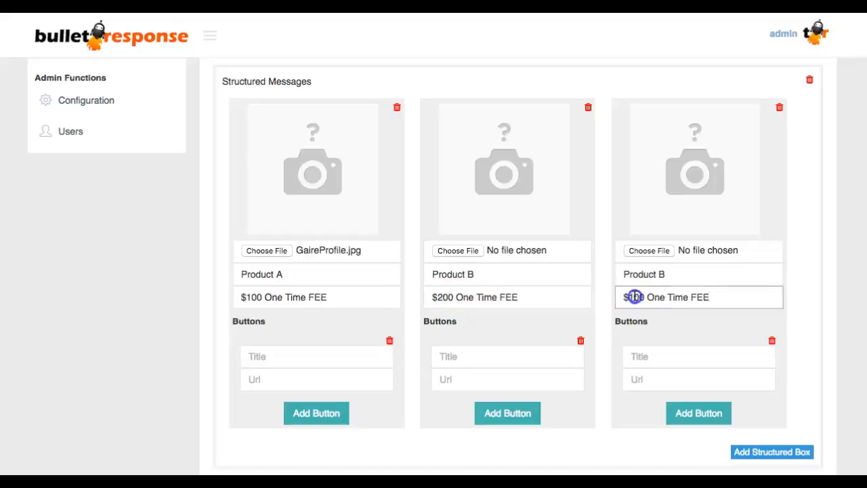
text(3)
Step: Title the buttons of the three boxes Learn More, Buy Now and Get It, in that order
click(291, 358)
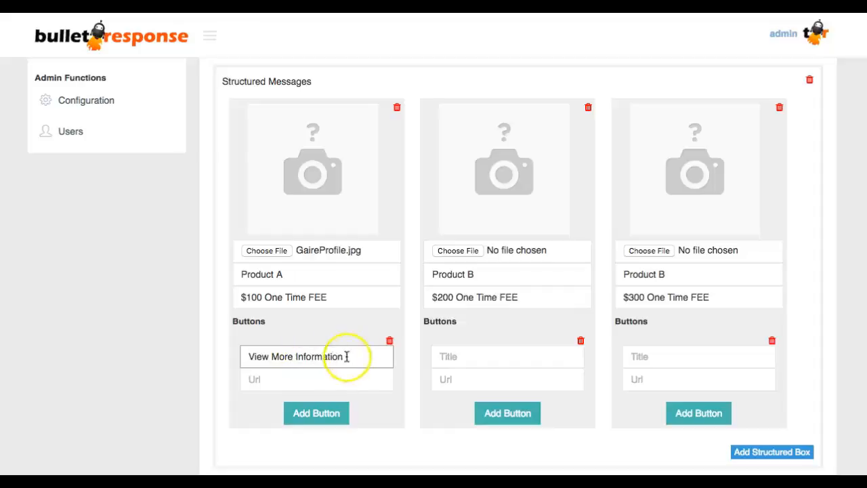
drag(350, 358, 157, 348)
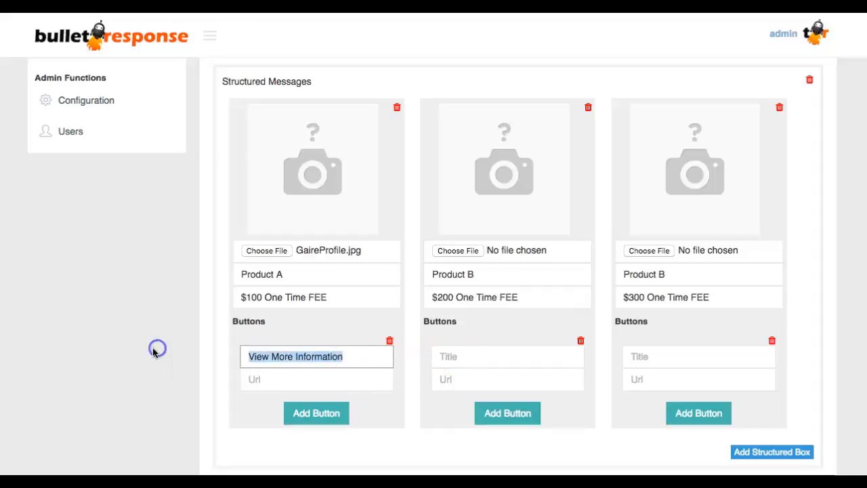
text(Learn More)
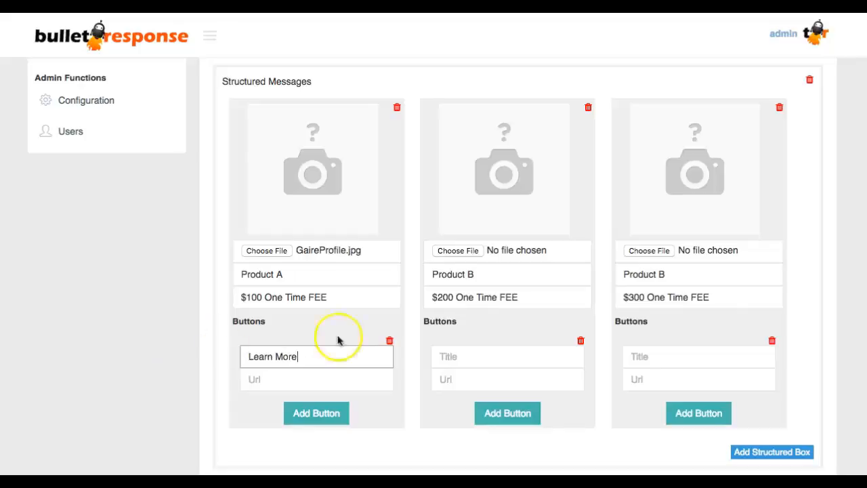
click(497, 354)
text(Buy Now)
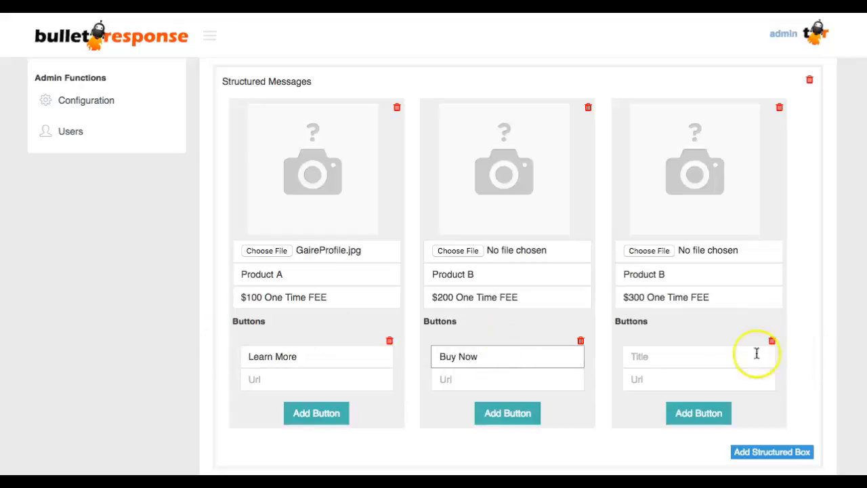
click(699, 363)
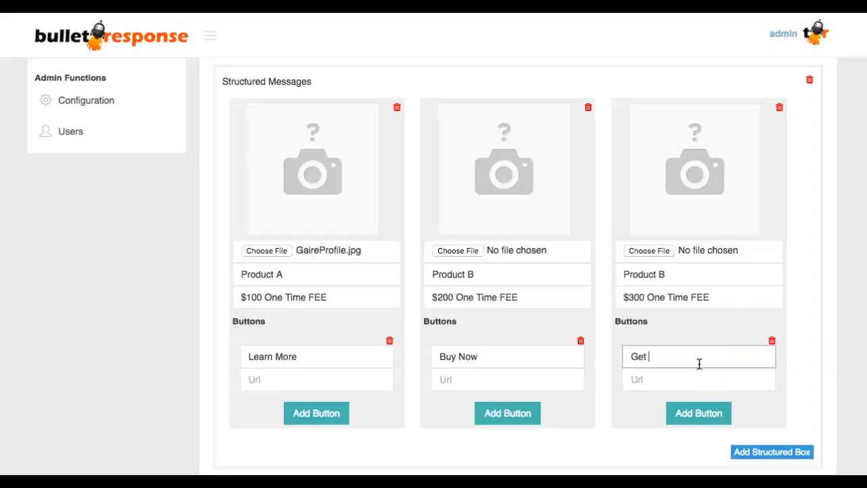
click(280, 378)
text(http://)
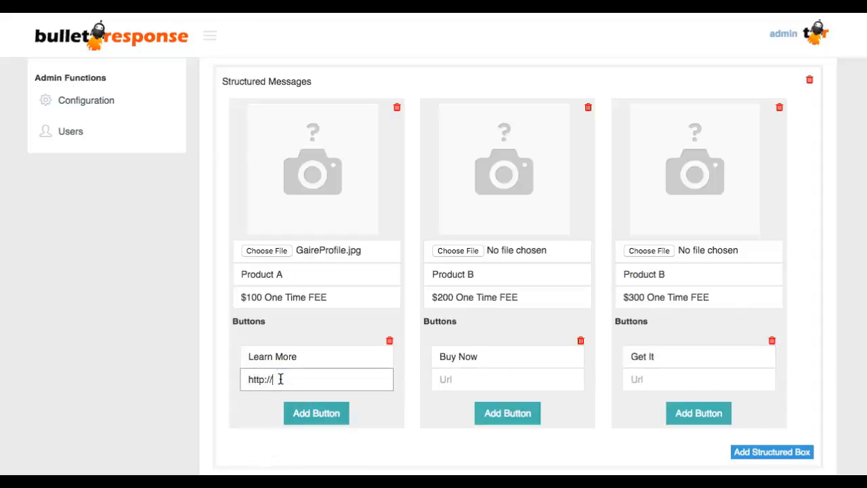
triple_click(280, 379)
click(494, 382)
key(ctrl+v)
click(654, 385)
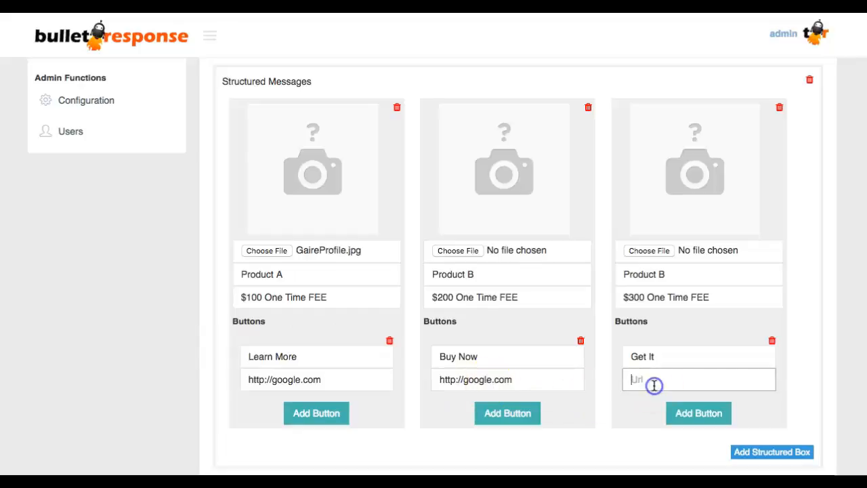
key(ctrl+v)
Step: Attach GaireProfile_0.jpg from the product_images folder to the second and third boxes
click(445, 251)
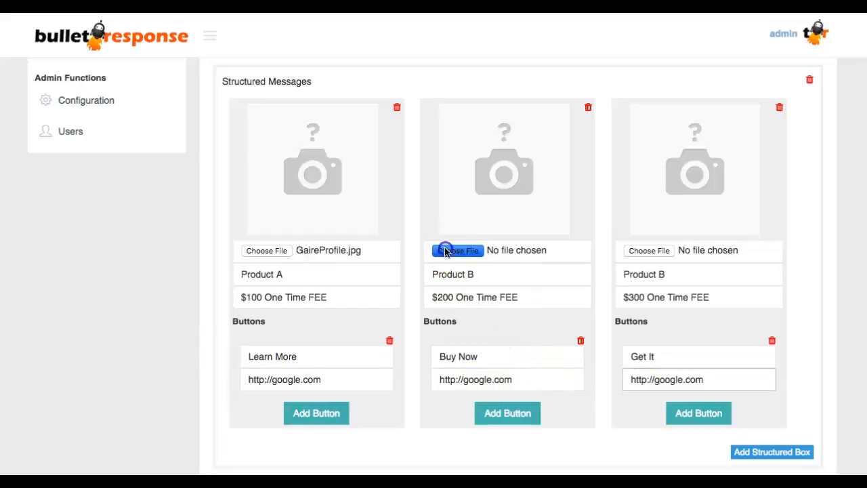
click(371, 196)
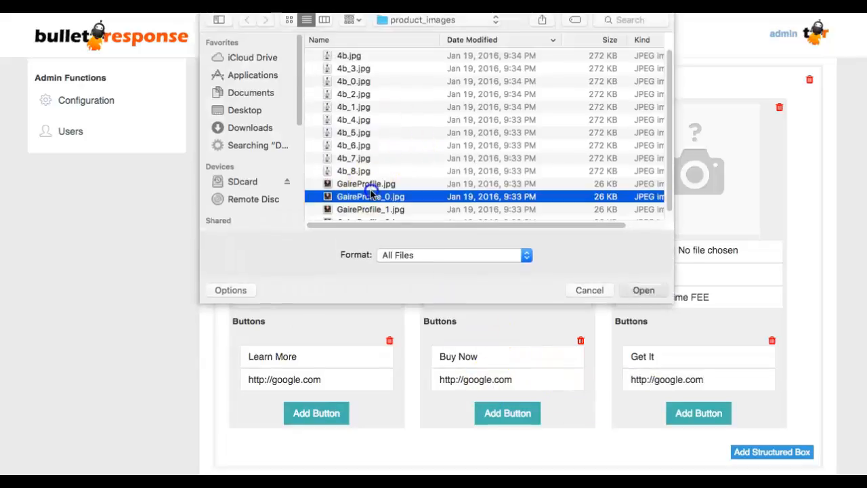
double_click(370, 196)
click(640, 251)
double_click(369, 196)
Step: Add two more buttons to the Product A box
scroll(522, 327, down, 1)
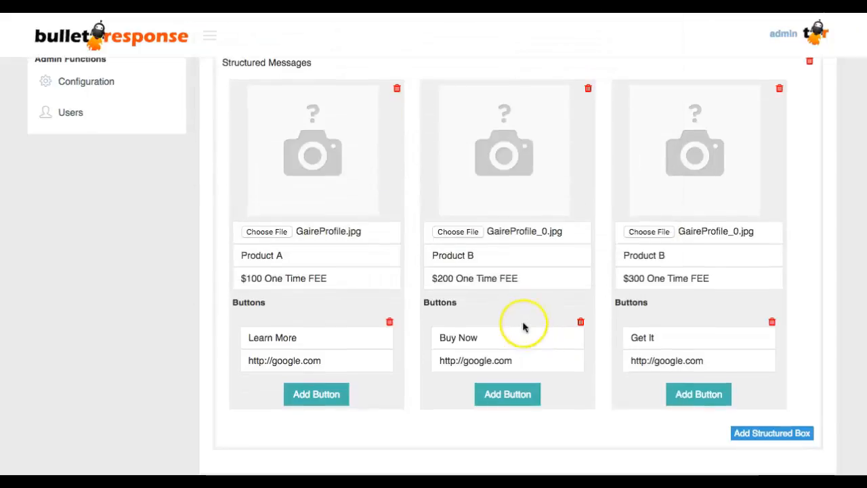
click(316, 396)
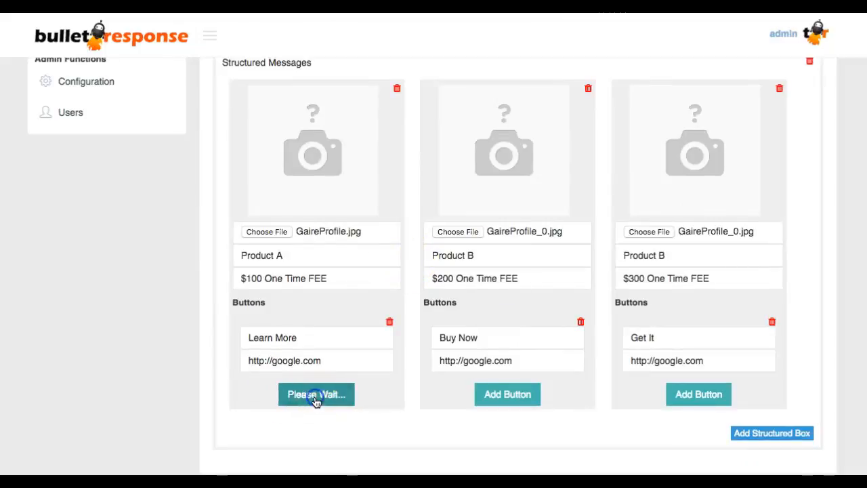
scroll(368, 397, down, 1)
click(327, 452)
scroll(369, 401, down, 3)
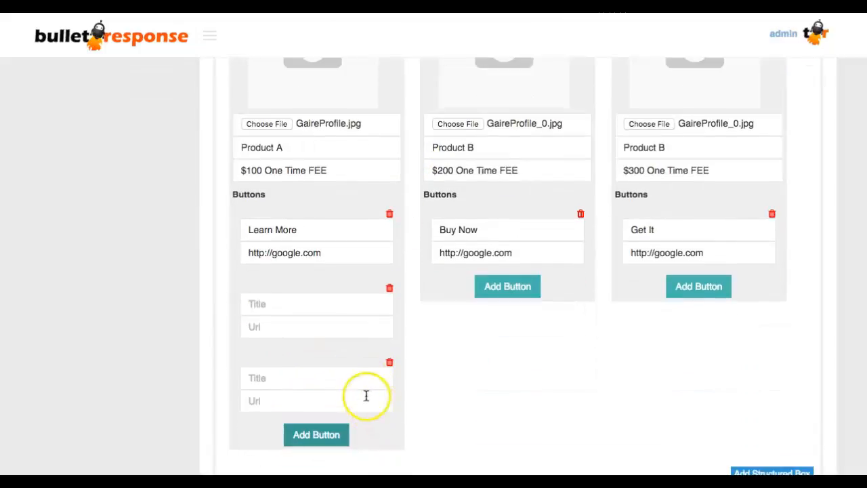
Step: Delete the two empty buttons from the Product A box
click(386, 267)
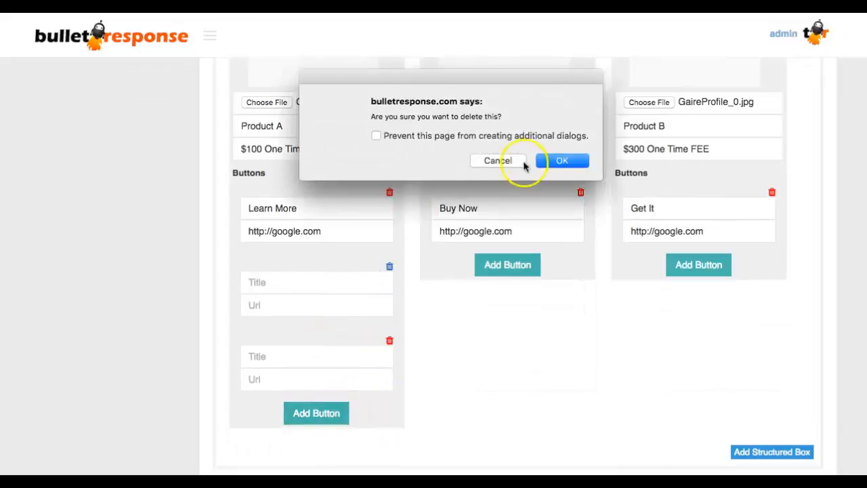
click(533, 161)
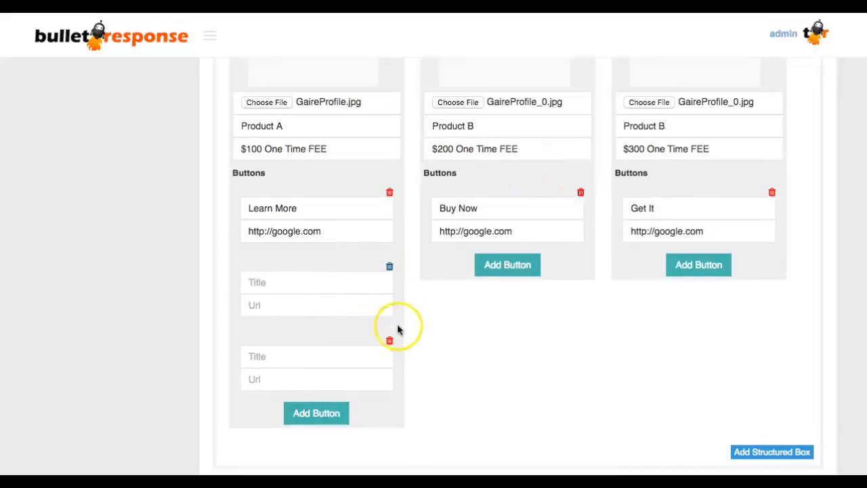
click(388, 344)
click(562, 161)
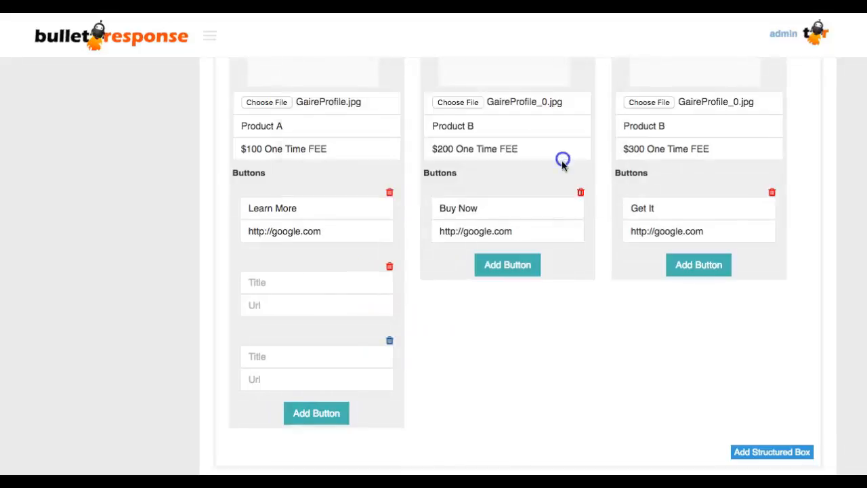
Step: Save the "support" response and check its boxes on the reloaded page
scroll(433, 298, down, 4)
scroll(427, 304, up, 4)
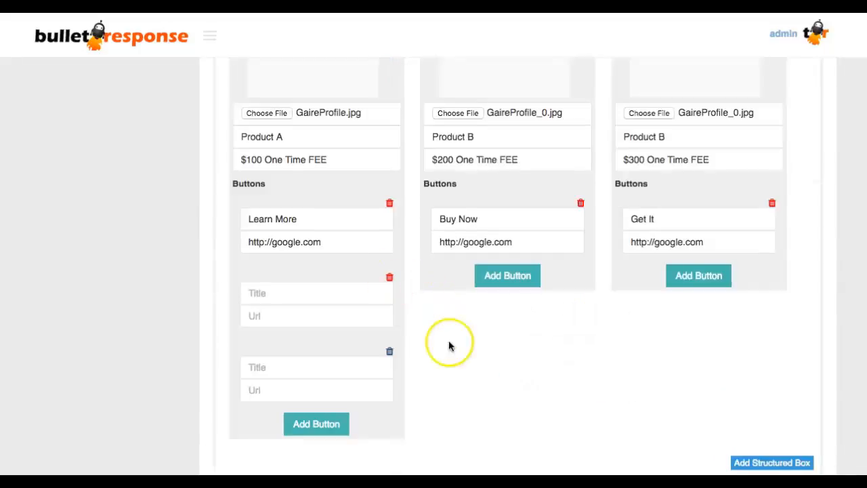
scroll(449, 344, down, 4)
scroll(448, 344, down, 2)
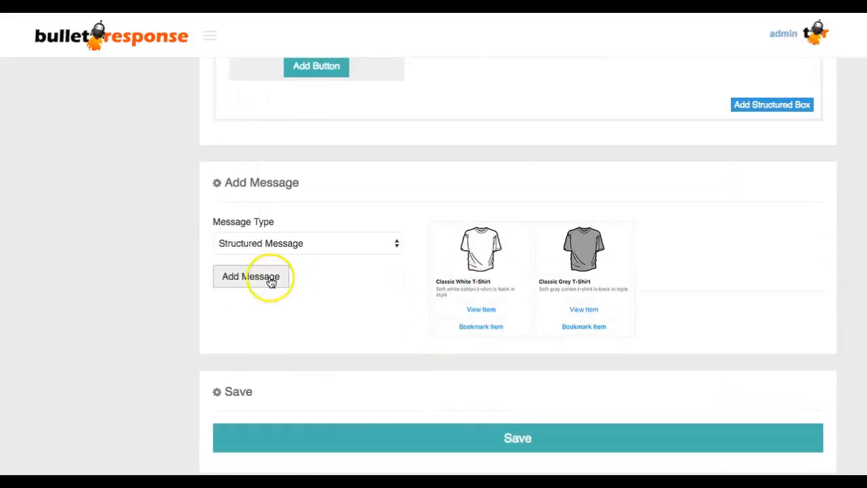
click(416, 438)
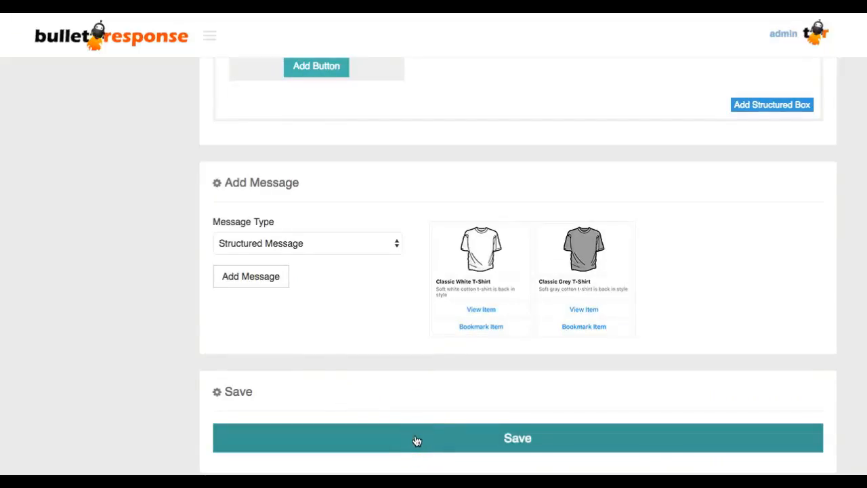
scroll(405, 421, down, 4)
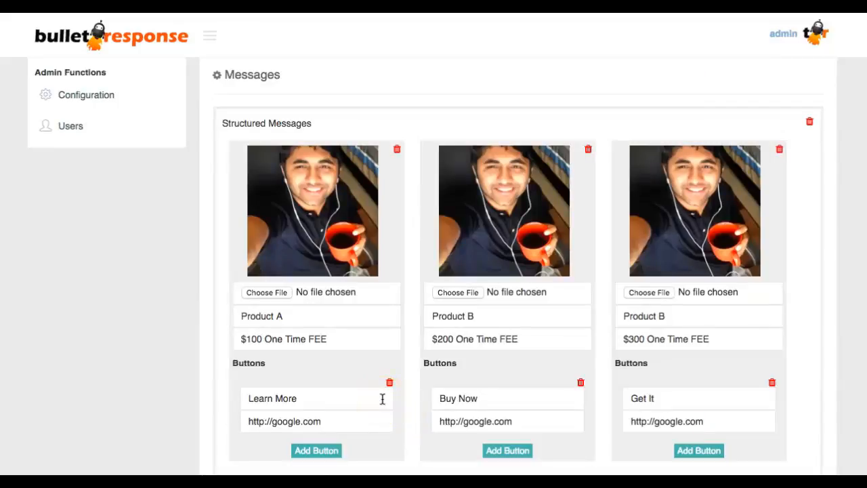
scroll(384, 399, up, 4)
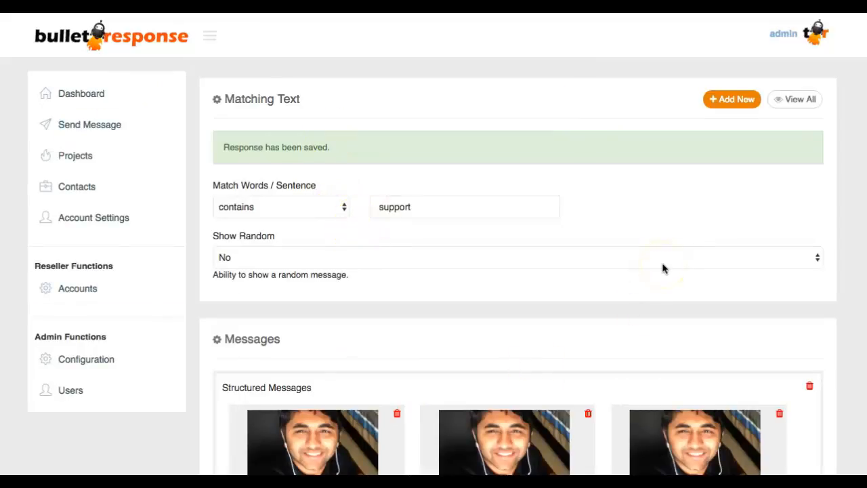
Step: Open the dashboard and send "support" to GreatSteals.com in the Facebook conversation
click(117, 101)
click(116, 101)
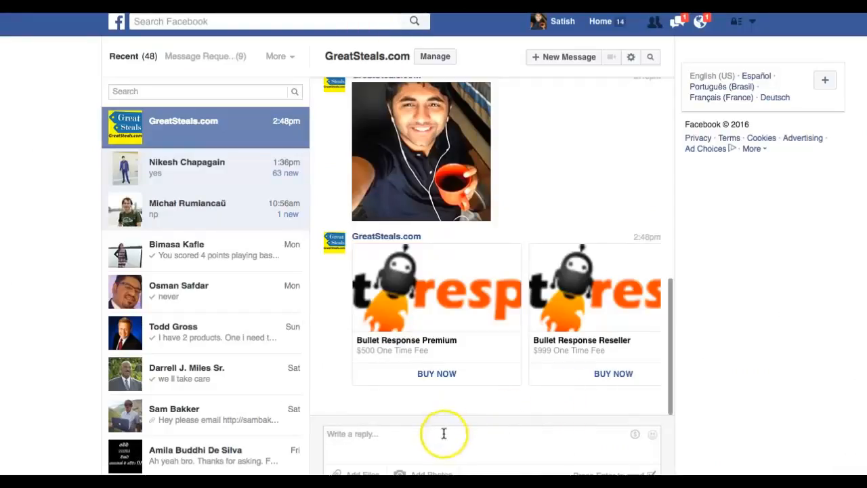
click(442, 434)
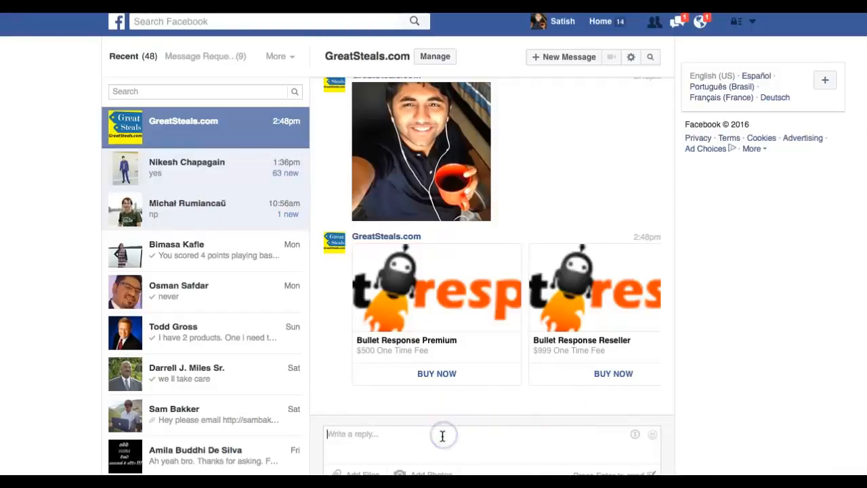
text(support)
key(Return)
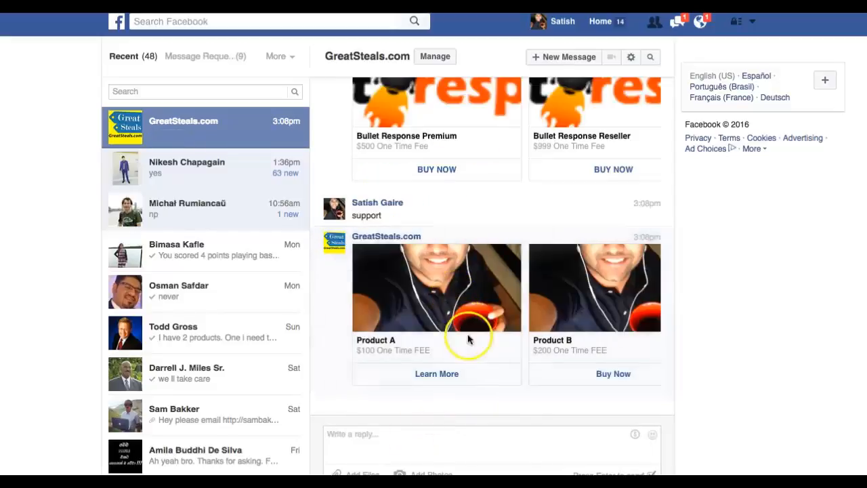
Step: Look over the product cards in the bot's reply and send it the message "Hello"
click(551, 396)
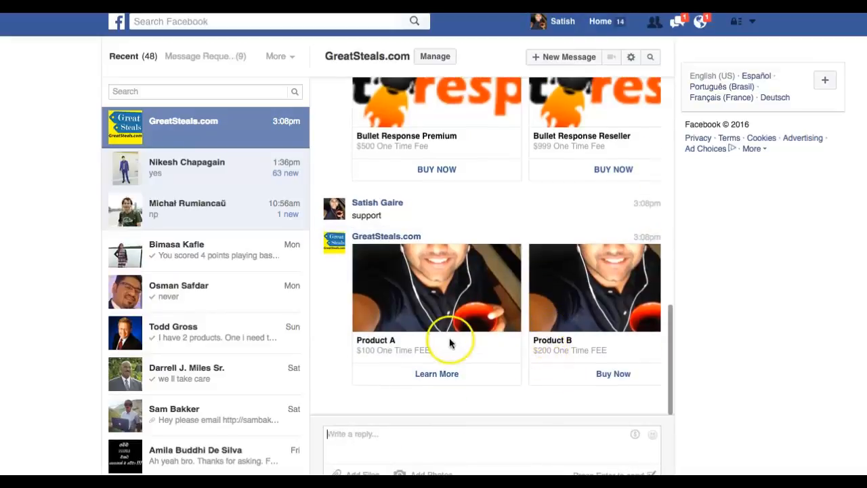
triple_click(377, 340)
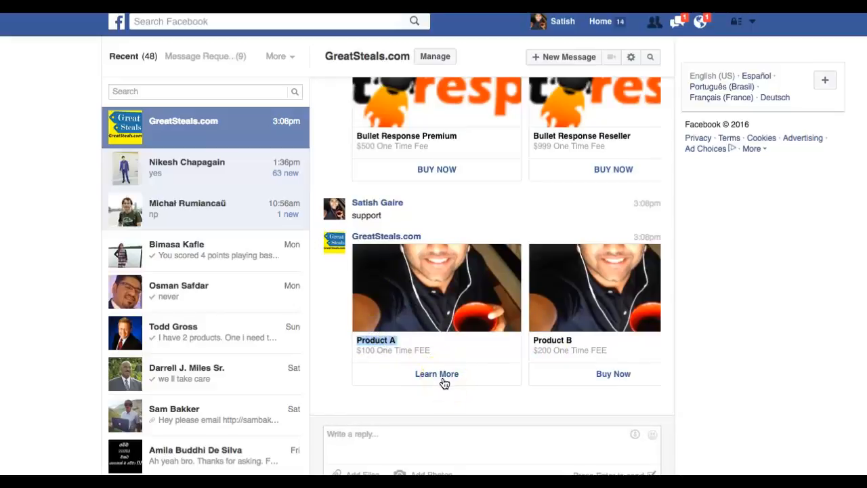
scroll(572, 392, up, 2)
scroll(600, 373, down, 2)
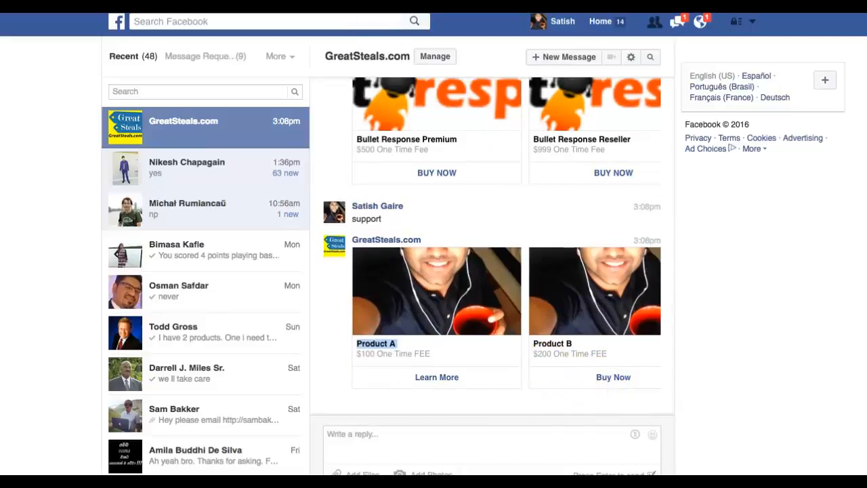
click(403, 440)
text(H)
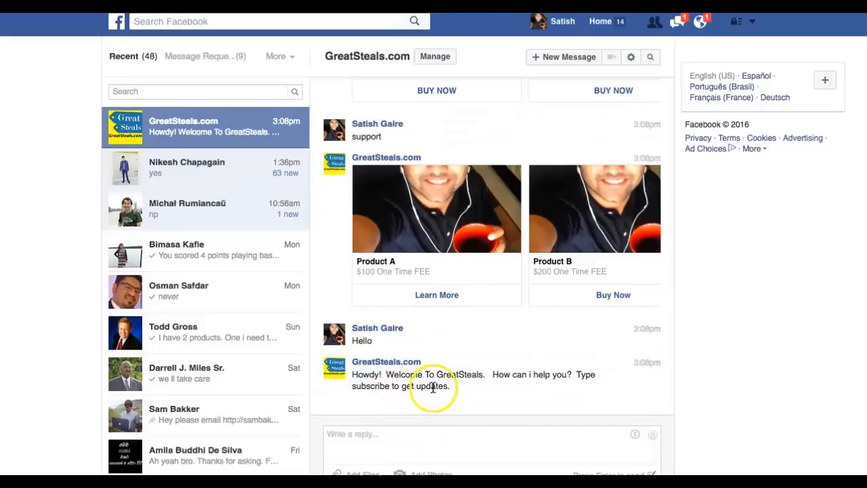
Step: Send the message "subscribe" in the GreatSteals.com conversation
click(418, 438)
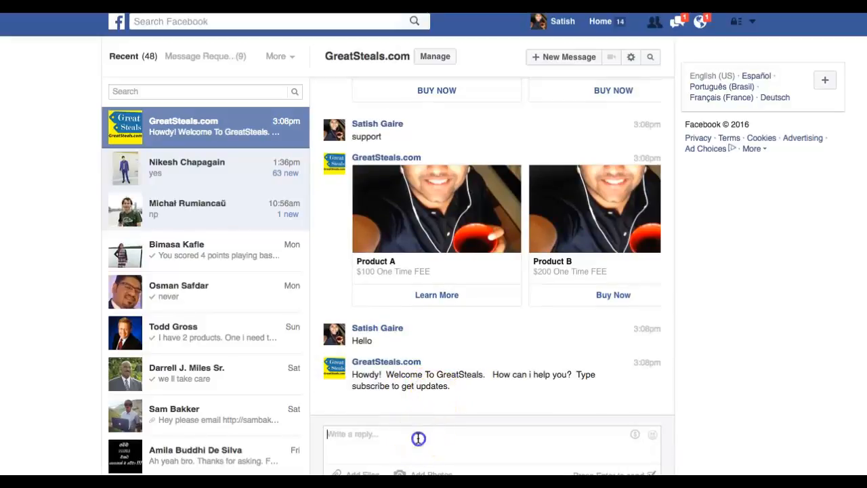
text(subscribe)
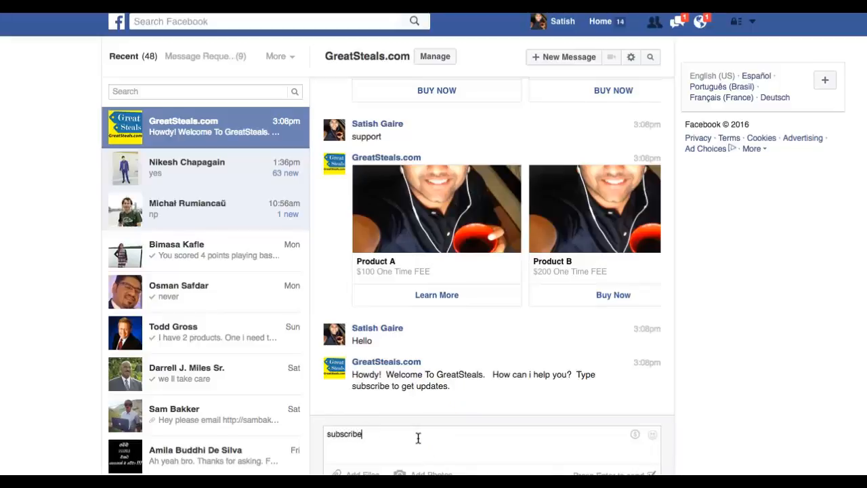
key(Return)
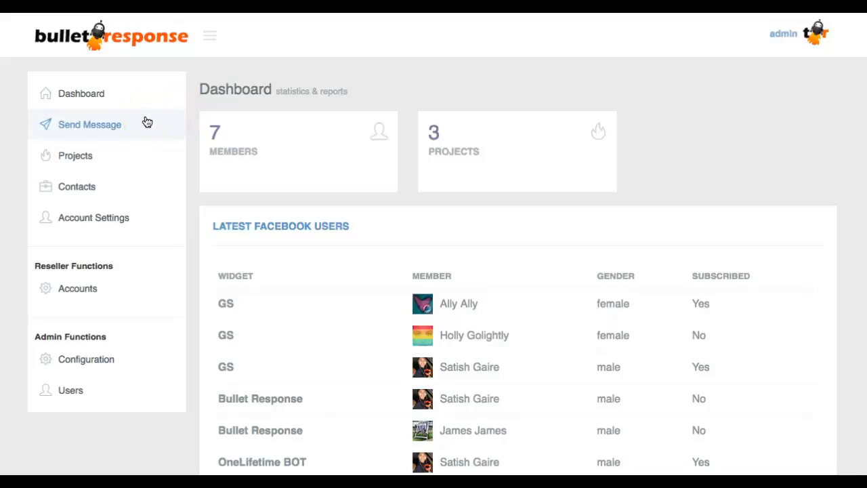
Step: Switch back to Bullet Response and set up a mass message for the GS widget using the bulletresponse response
click(124, 128)
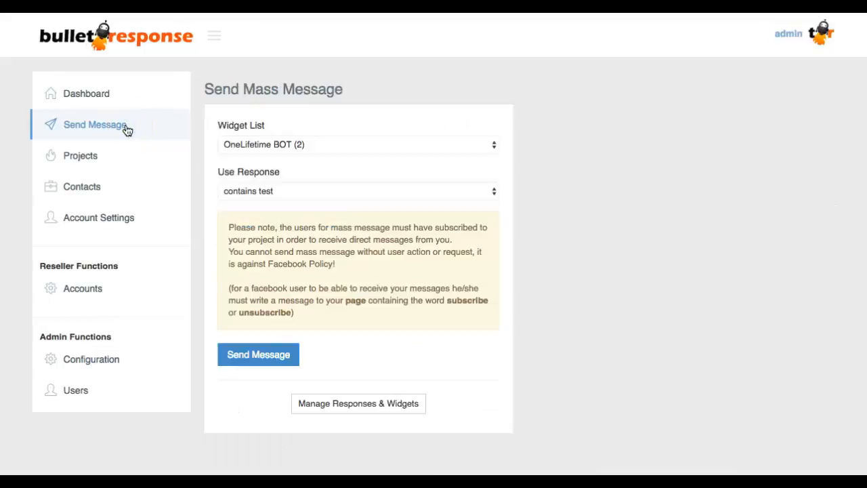
click(128, 130)
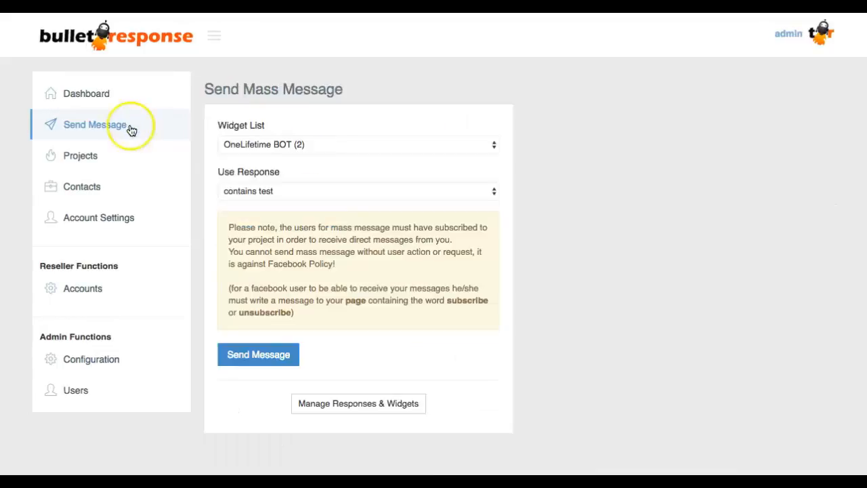
click(317, 144)
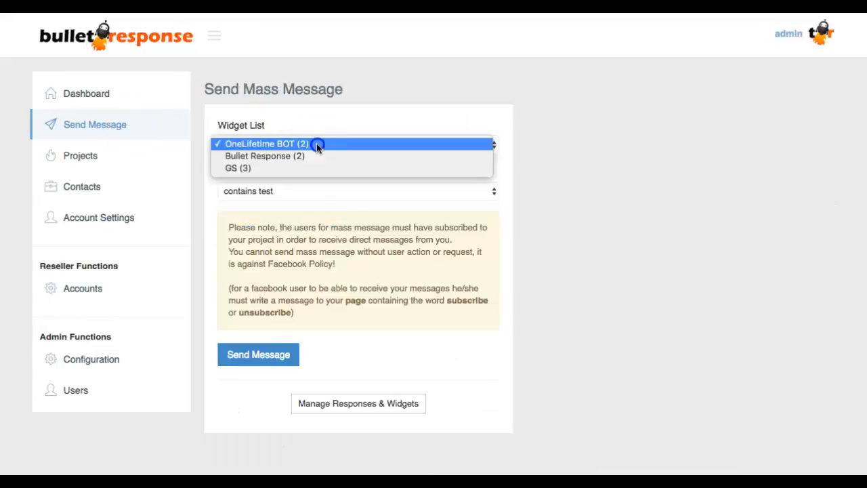
click(290, 167)
click(289, 188)
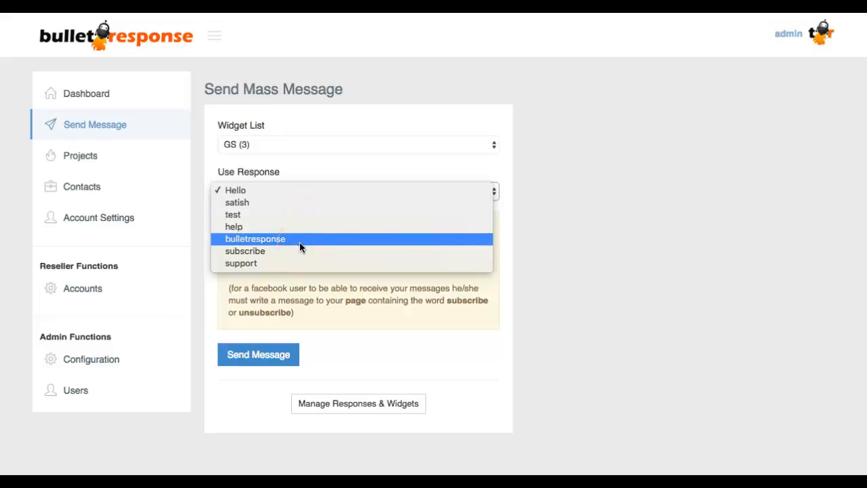
click(299, 243)
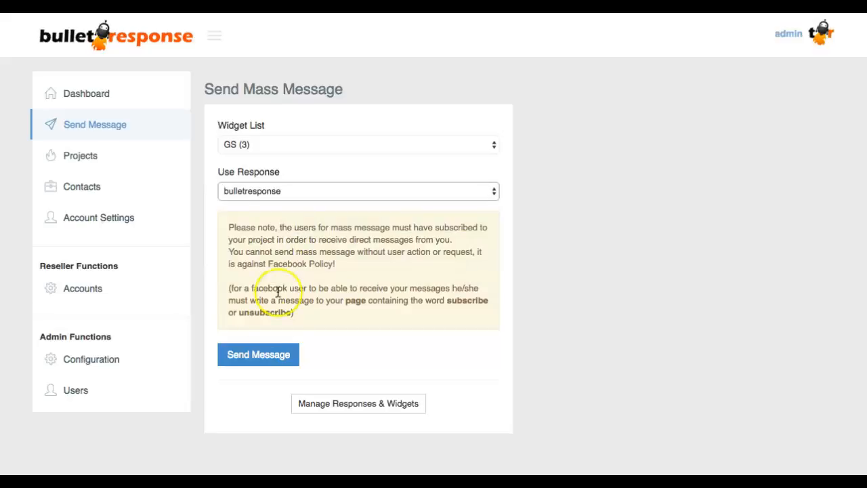
Step: Send the mass message to the GS subscribers and check its arrival in the GreatSteals.com conversation on Facebook
click(262, 357)
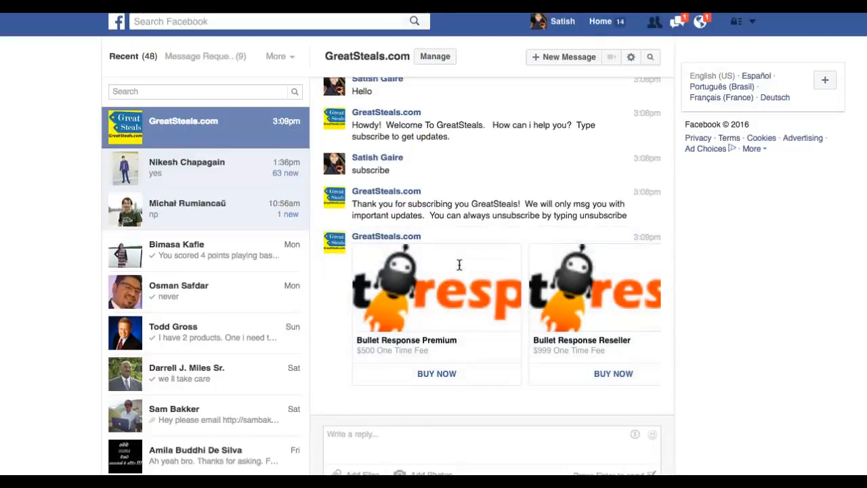
click(424, 193)
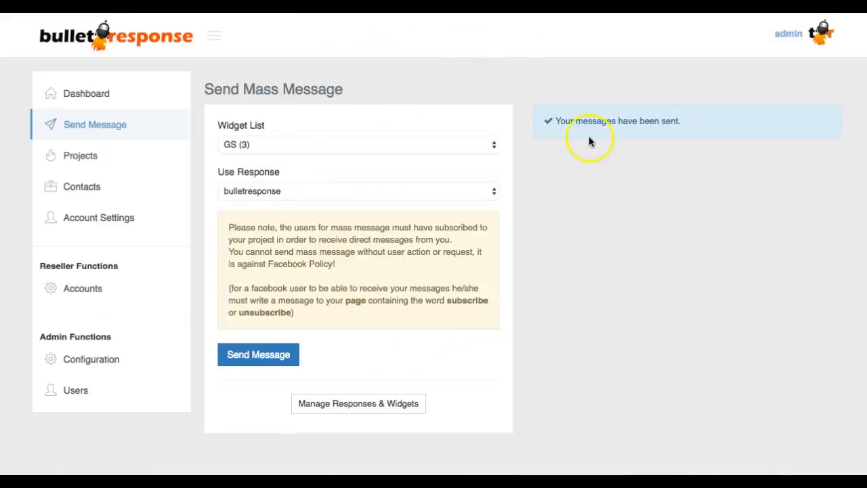
Step: Review the project and subscription status of the contacts in Bullet Response and return to the dashboard
click(98, 179)
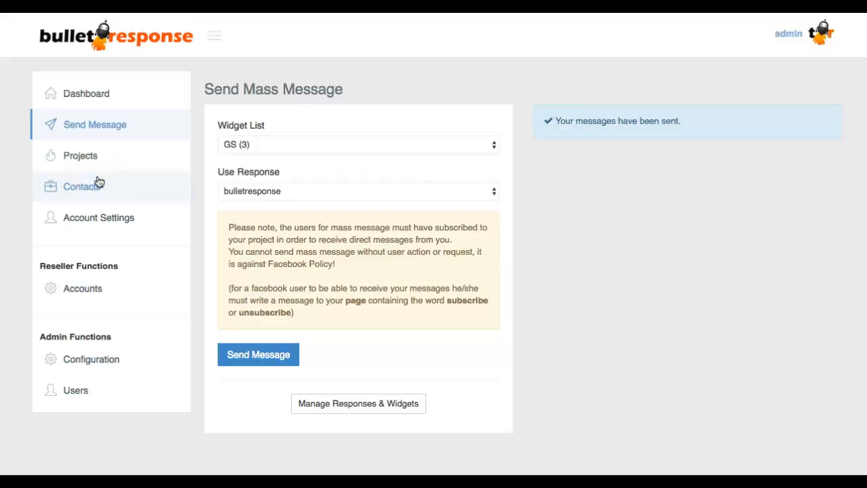
click(98, 181)
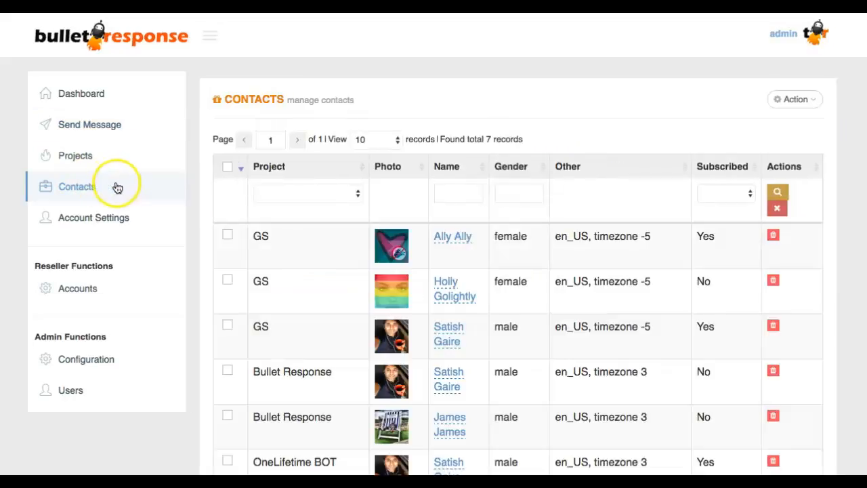
scroll(112, 184, down, 3)
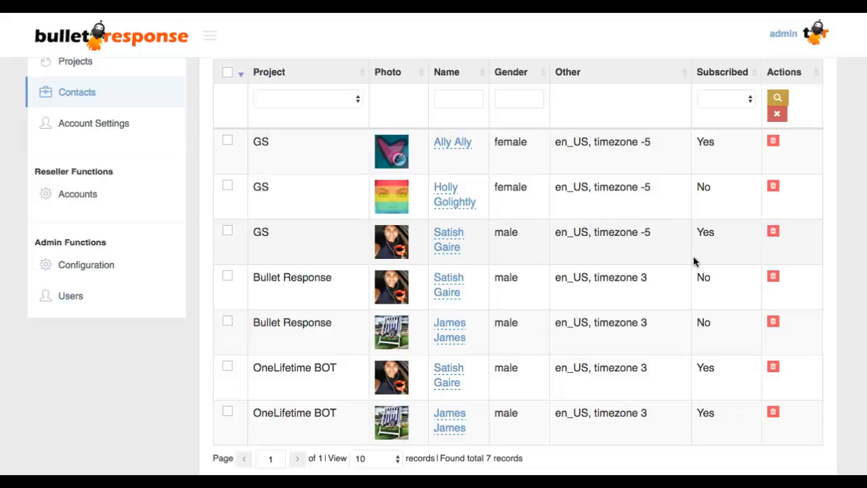
scroll(704, 257, up, 3)
click(137, 94)
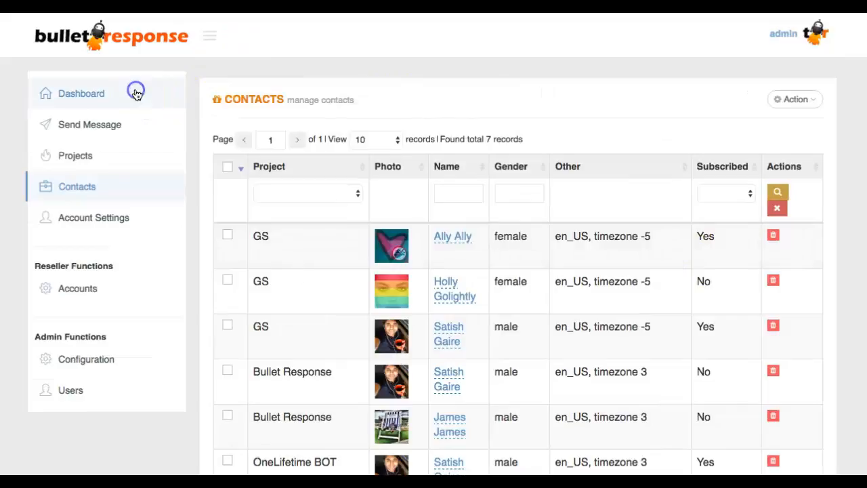